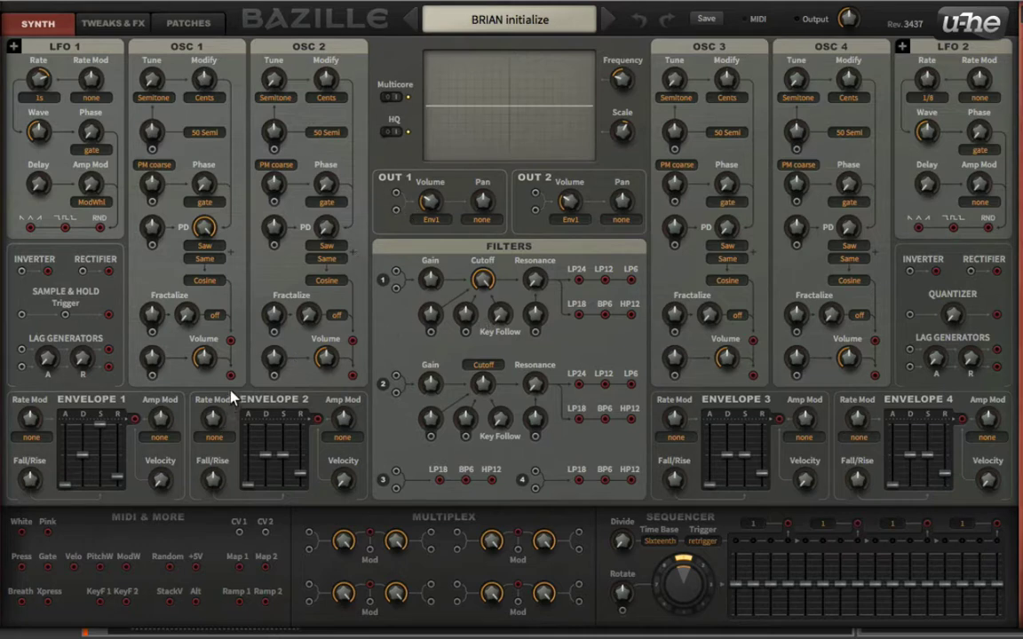
Try cables from oscillators 1 and 2 to Out 1, Out 2 and Filter 2, keeping only oscillator 1 to Out 1.
{"action": "mouse_move", "coordinate": [230, 375]}
{"action": "left_mouse_down"}
{"action": "mouse_move", "coordinate": [397, 222]}
{"action": "mouse_move", "coordinate": [396, 209]}
{"action": "left_mouse_up"}
{"action": "left_click_drag", "start_coordinate": [353, 375], "coordinate": [397, 209]}
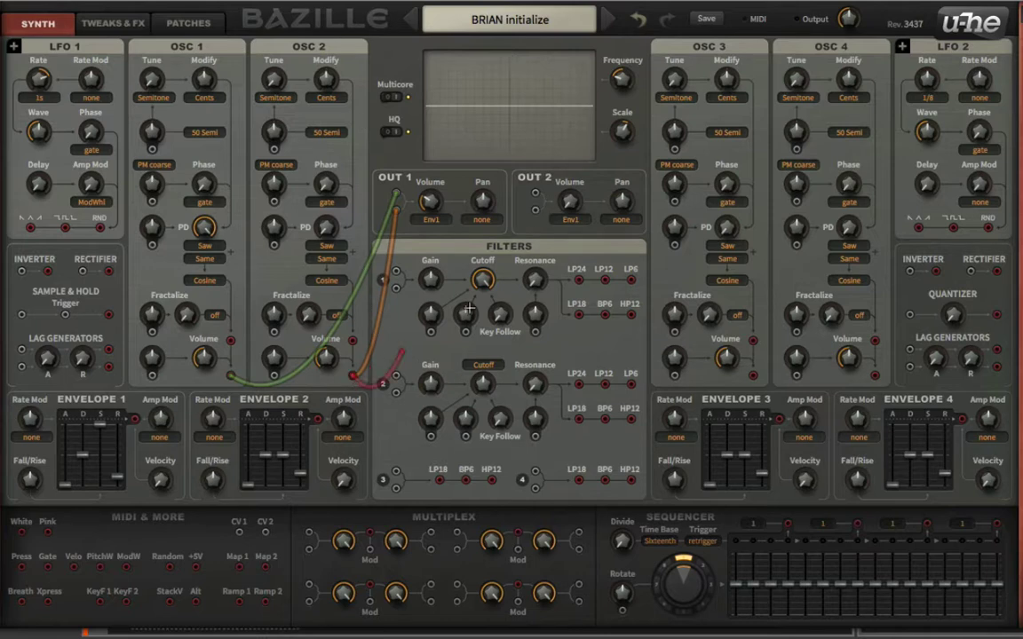
{"action": "left_click_drag", "start_coordinate": [352, 382], "coordinate": [536, 190]}
{"action": "left_click_drag", "start_coordinate": [351, 375], "coordinate": [396, 380]}
{"action": "mouse_move", "coordinate": [604, 384]}
{"action": "left_mouse_down"}
{"action": "mouse_move", "coordinate": [534, 200]}
{"action": "mouse_move", "coordinate": [550, 333]}
{"action": "left_mouse_up"}
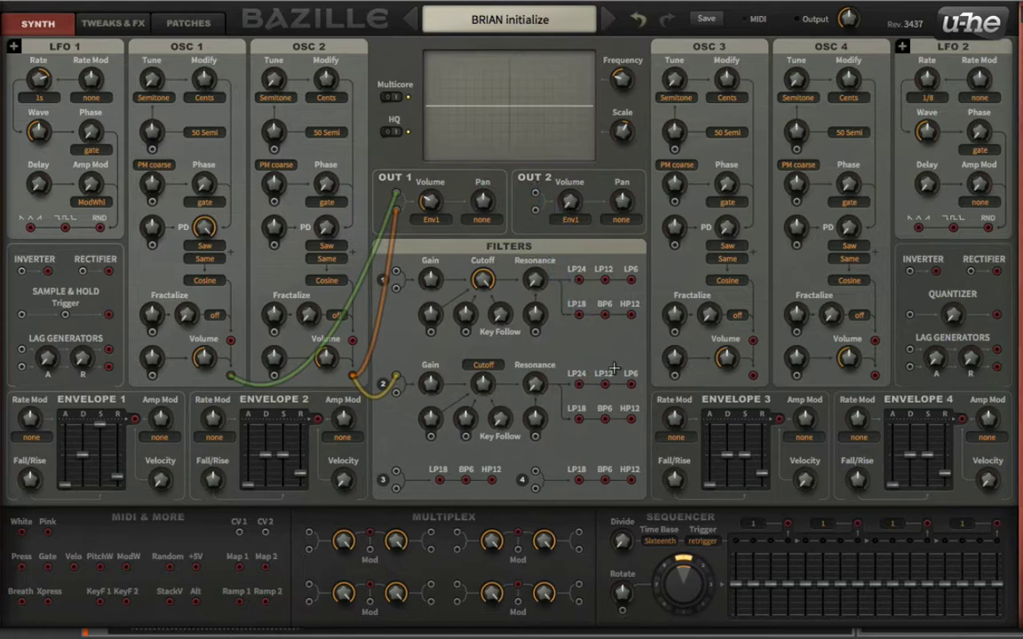
{"action": "left_click_drag", "start_coordinate": [397, 387], "coordinate": [351, 360]}
{"action": "left_click_drag", "start_coordinate": [395, 195], "coordinate": [355, 267]}
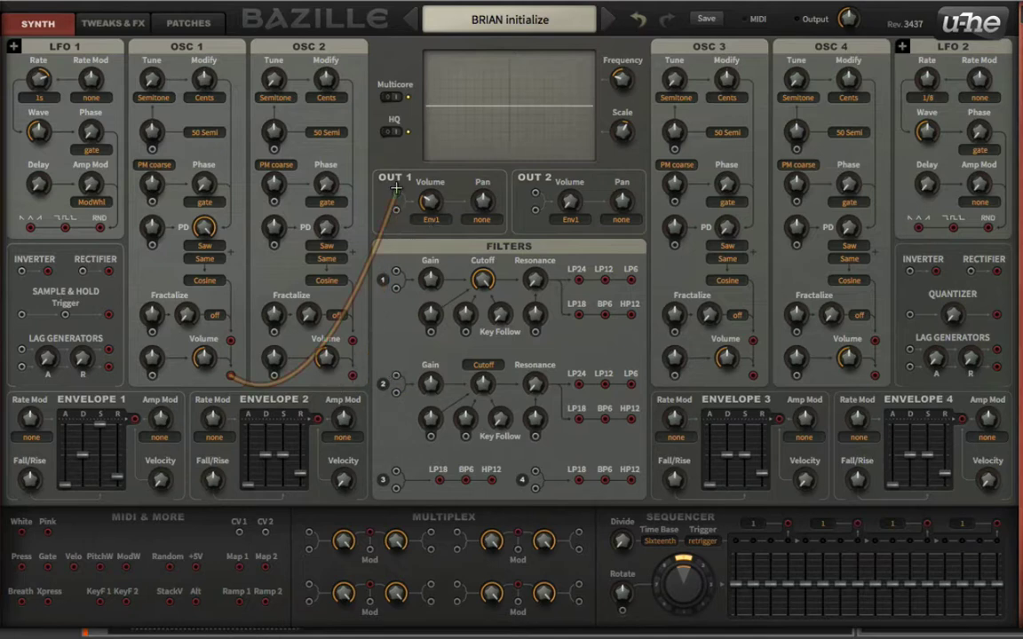
Unplug the remaining oscillator 1 to Out 1 cable.
{"action": "left_click_drag", "start_coordinate": [395, 211], "coordinate": [355, 267]}
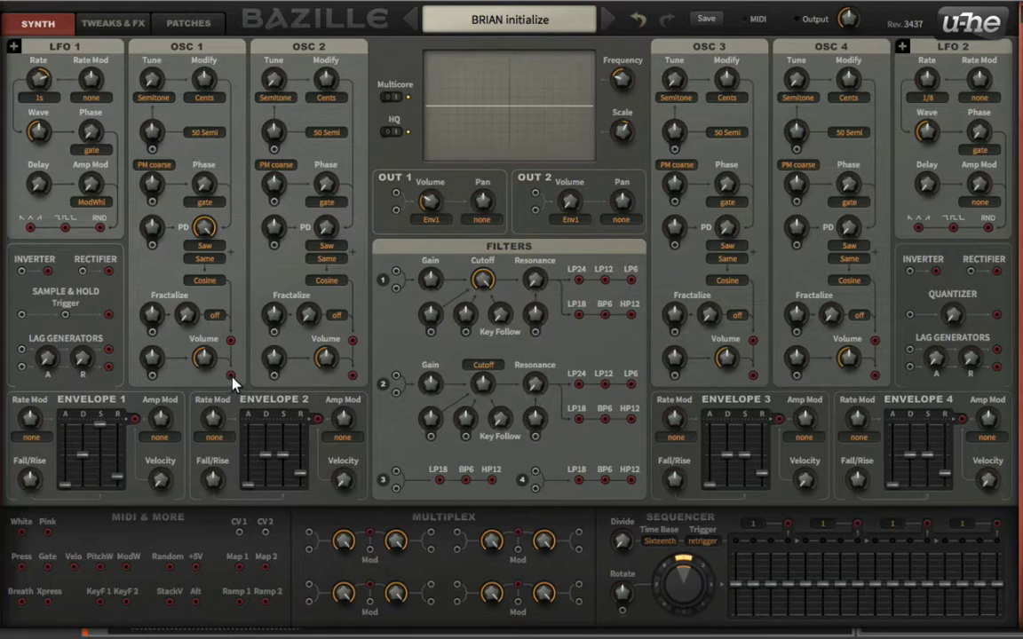
Patch oscillator 1 into the first Multiplex input and the Multiplex output into Out 1, then set that input's level.
{"action": "left_click_drag", "start_coordinate": [230, 376], "coordinate": [395, 193]}
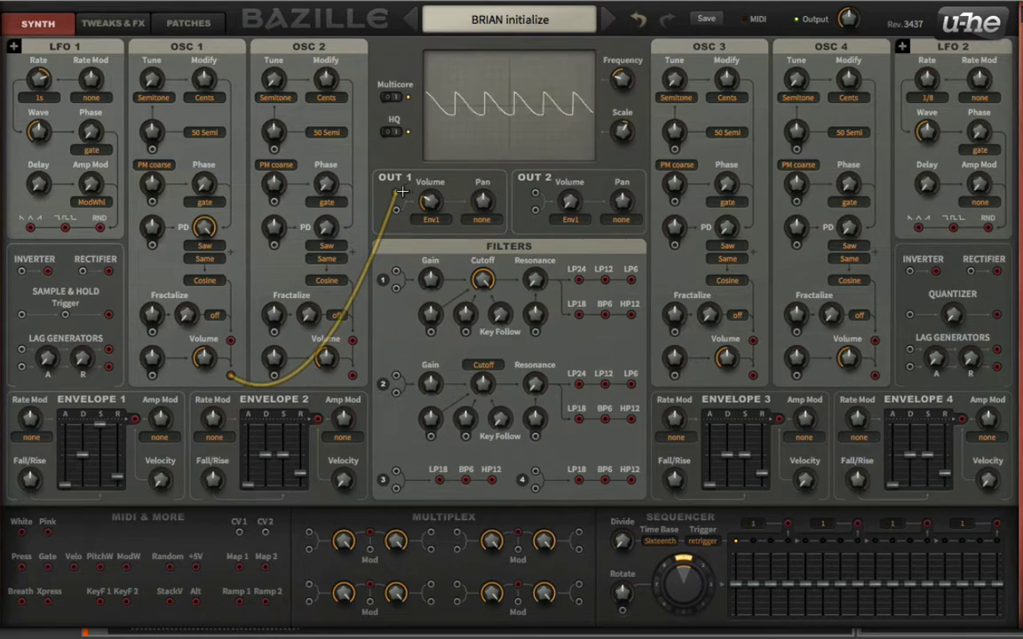
{"action": "mouse_move", "coordinate": [395, 196]}
{"action": "left_mouse_down"}
{"action": "mouse_move", "coordinate": [395, 220]}
{"action": "mouse_move", "coordinate": [317, 373]}
{"action": "mouse_move", "coordinate": [309, 533]}
{"action": "left_mouse_up"}
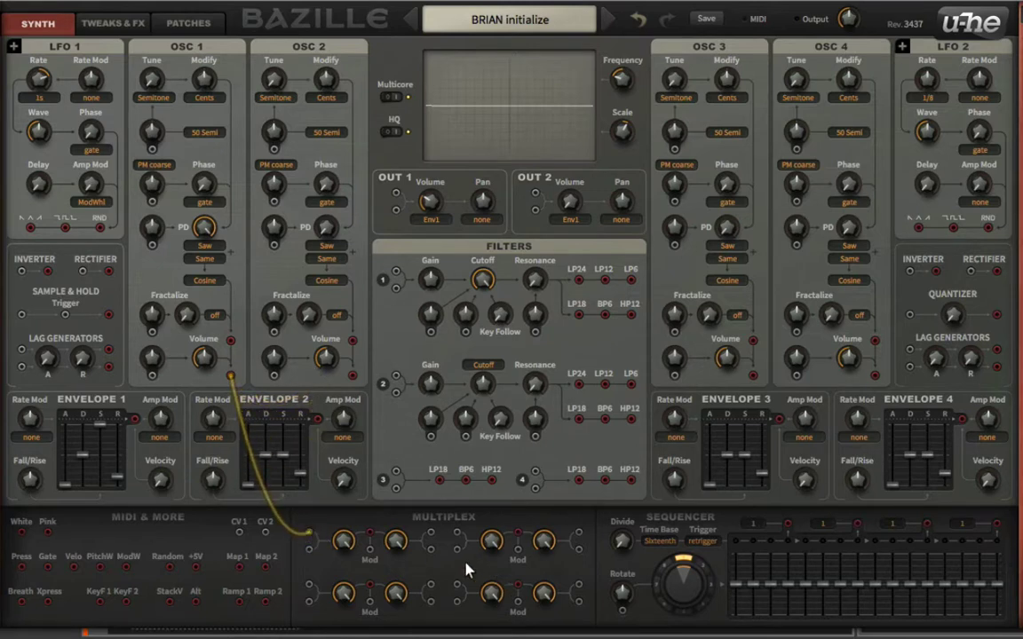
{"action": "left_click_drag", "start_coordinate": [369, 547], "coordinate": [397, 213]}
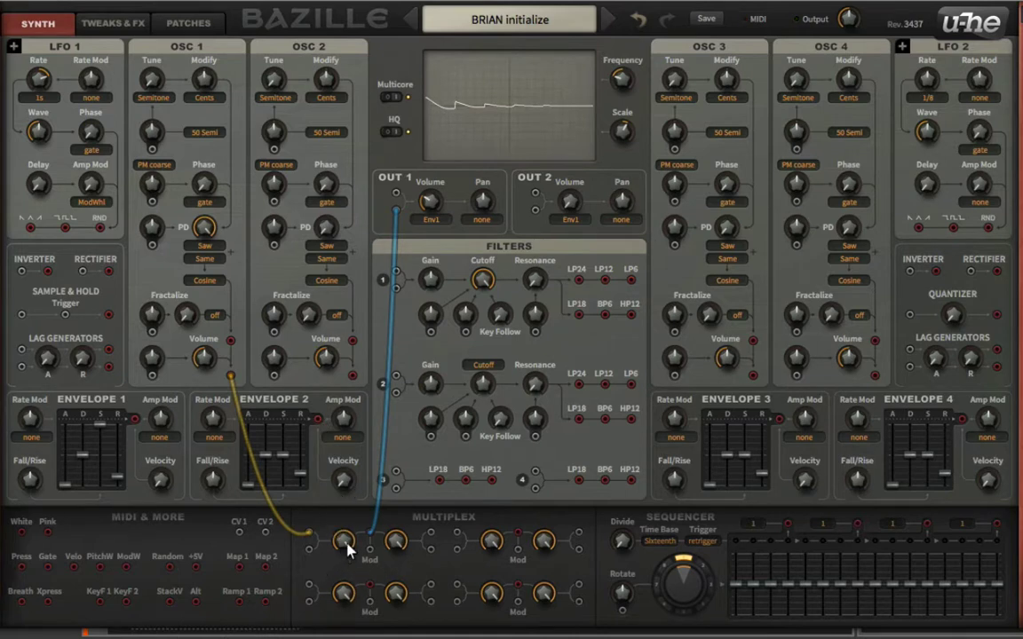
{"action": "mouse_move", "coordinate": [344, 544]}
{"action": "left_mouse_down"}
{"action": "mouse_move", "coordinate": [337, 596]}
{"action": "mouse_move", "coordinate": [370, 513]}
{"action": "left_mouse_up"}
Patch oscillator 2 into the Multiplex, tune it up, raise its phase distortion, and adjust Multiplex input levels.
{"action": "left_click_drag", "start_coordinate": [353, 373], "coordinate": [309, 547]}
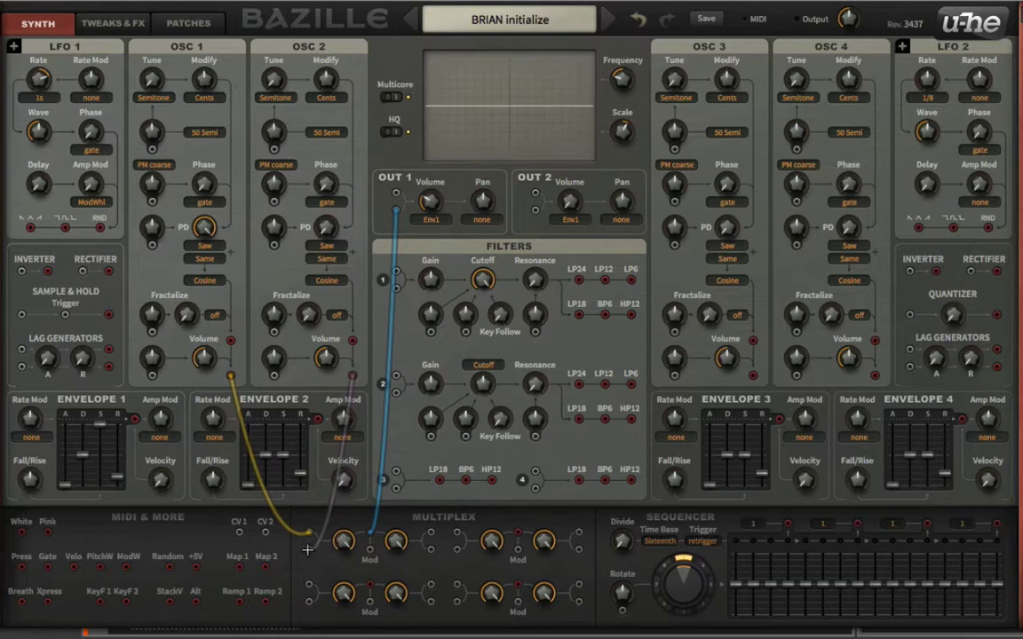
{"action": "left_click_drag", "start_coordinate": [273, 78], "coordinate": [282, 17]}
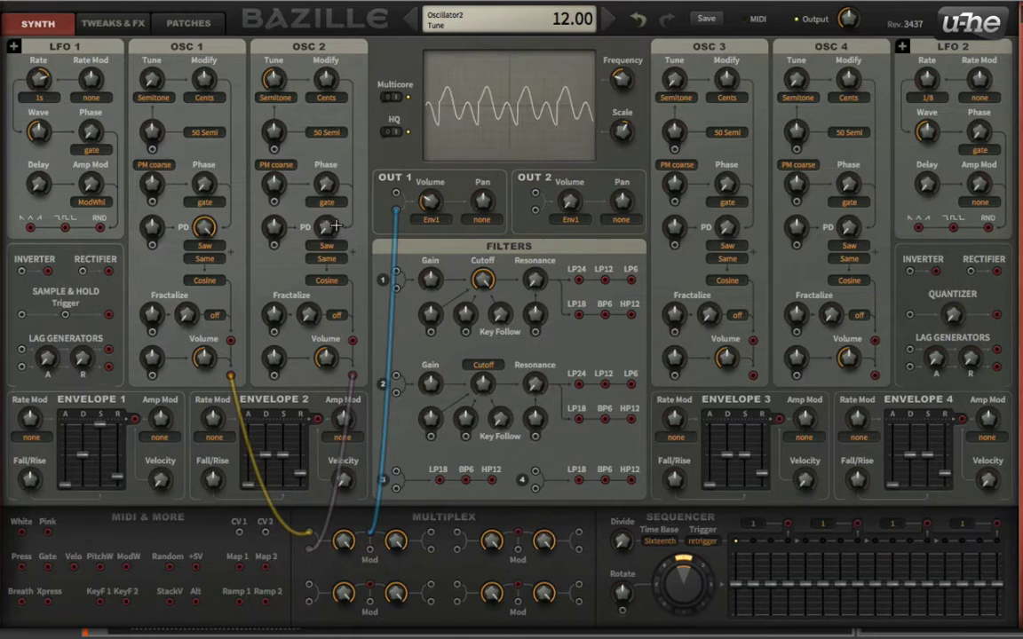
{"action": "mouse_move", "coordinate": [326, 228]}
{"action": "left_mouse_down"}
{"action": "mouse_move", "coordinate": [340, 88]}
{"action": "mouse_move", "coordinate": [307, 44]}
{"action": "left_mouse_up"}
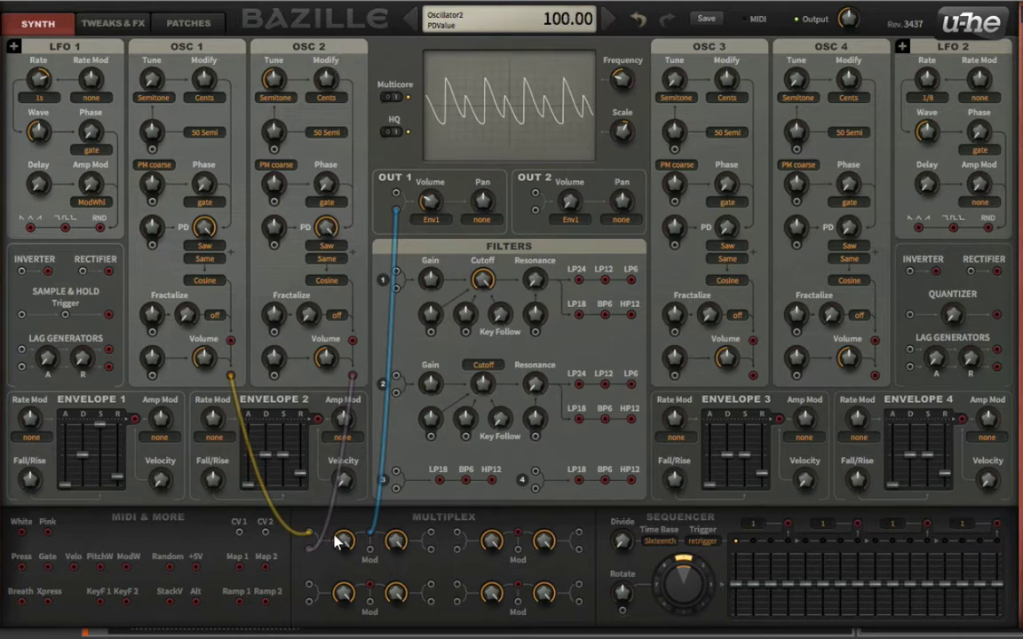
{"action": "mouse_move", "coordinate": [343, 540]}
{"action": "left_mouse_down"}
{"action": "mouse_move", "coordinate": [343, 583]}
{"action": "mouse_move", "coordinate": [291, 593]}
{"action": "left_mouse_up"}
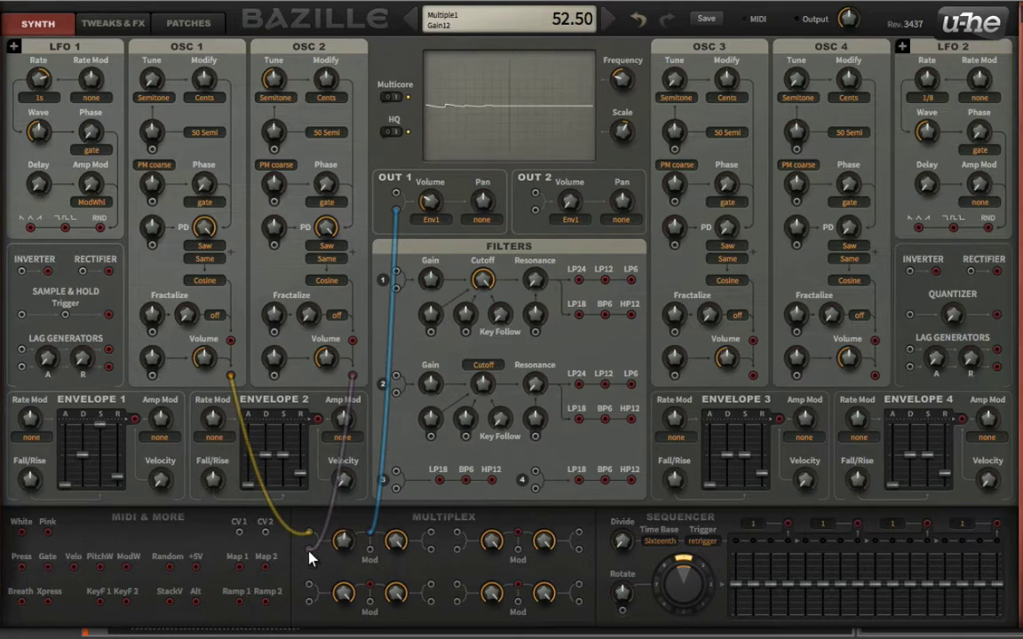
{"action": "left_click_drag", "start_coordinate": [309, 538], "coordinate": [432, 537]}
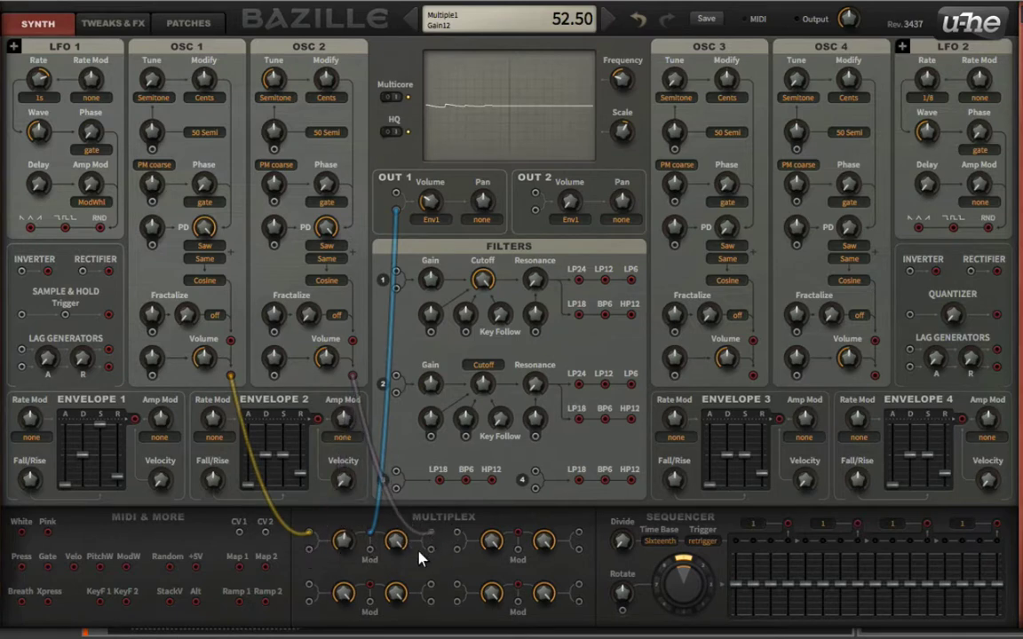
{"action": "mouse_move", "coordinate": [343, 542]}
{"action": "left_mouse_down"}
{"action": "mouse_move", "coordinate": [395, 572]}
{"action": "mouse_move", "coordinate": [395, 542]}
{"action": "left_mouse_up"}
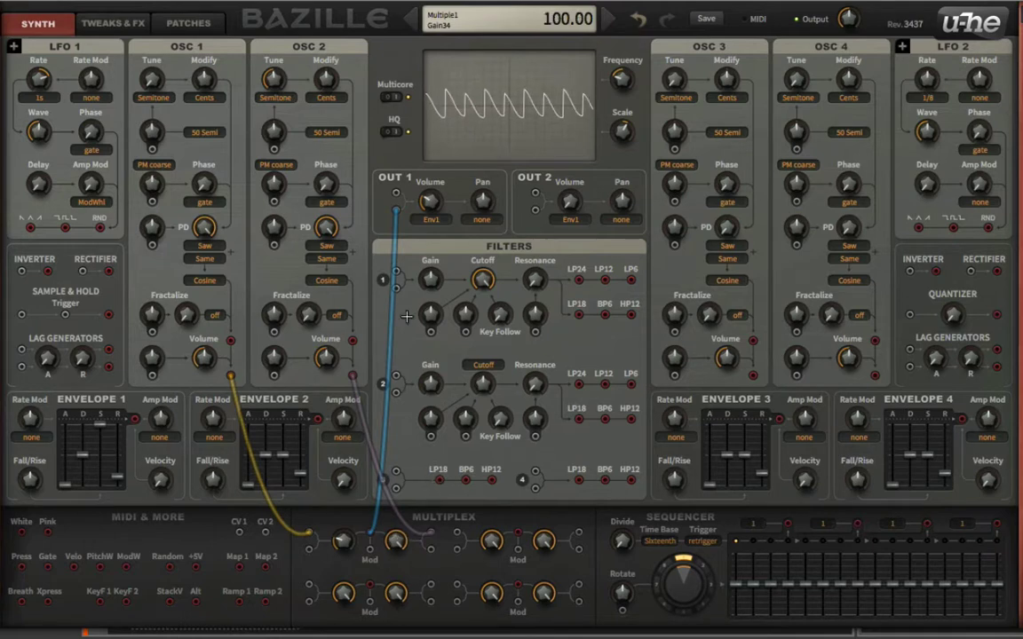
{"action": "mouse_move", "coordinate": [325, 78]}
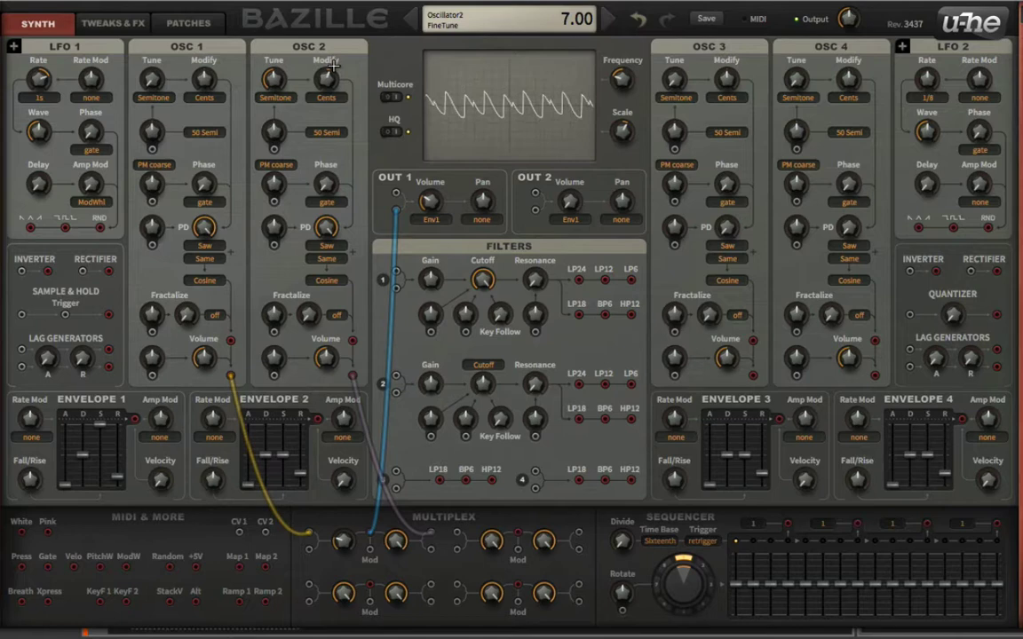
Tune oscillator 2 up to 24 semitones with fine tune near 5.
{"action": "left_click_drag", "start_coordinate": [335, 65], "coordinate": [335, 69]}
{"action": "mouse_move", "coordinate": [273, 80]}
{"action": "left_mouse_down"}
{"action": "mouse_move", "coordinate": [262, 42]}
{"action": "mouse_move", "coordinate": [293, 39]}
{"action": "mouse_move", "coordinate": [267, 22]}
{"action": "left_mouse_up"}
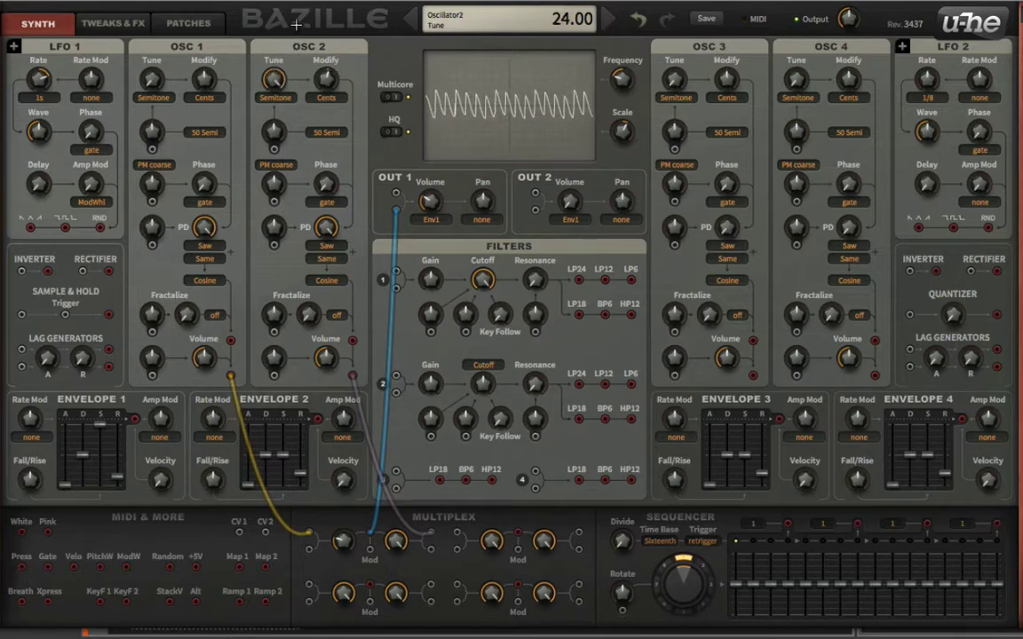
{"action": "mouse_move", "coordinate": [335, 65]}
{"action": "left_mouse_down"}
{"action": "mouse_move", "coordinate": [347, 78]}
{"action": "mouse_move", "coordinate": [330, 73]}
{"action": "left_mouse_up"}
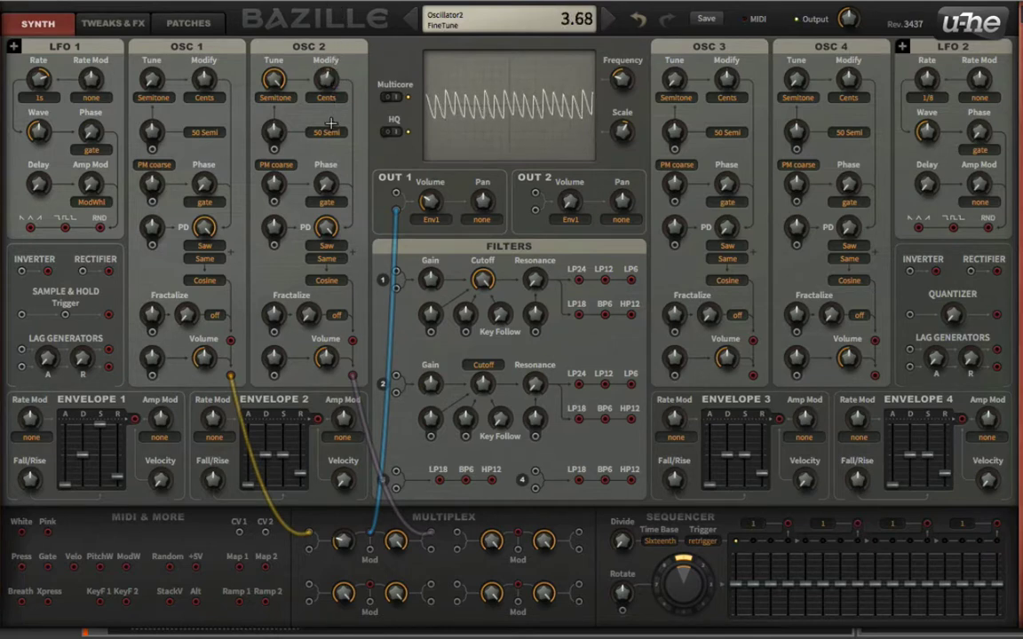
{"action": "left_click_drag", "start_coordinate": [373, 10], "coordinate": [368, 3]}
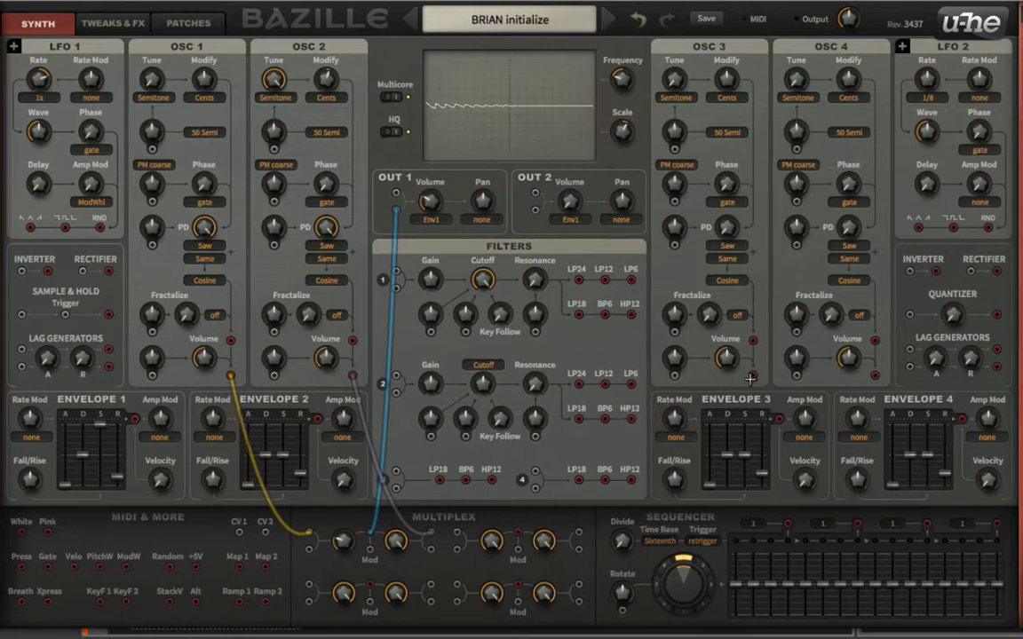
Patch oscillators 3 and 4 into the Multiplex, tune oscillator 4 up, and set its phase distortion.
{"action": "left_click_drag", "start_coordinate": [752, 373], "coordinate": [309, 550]}
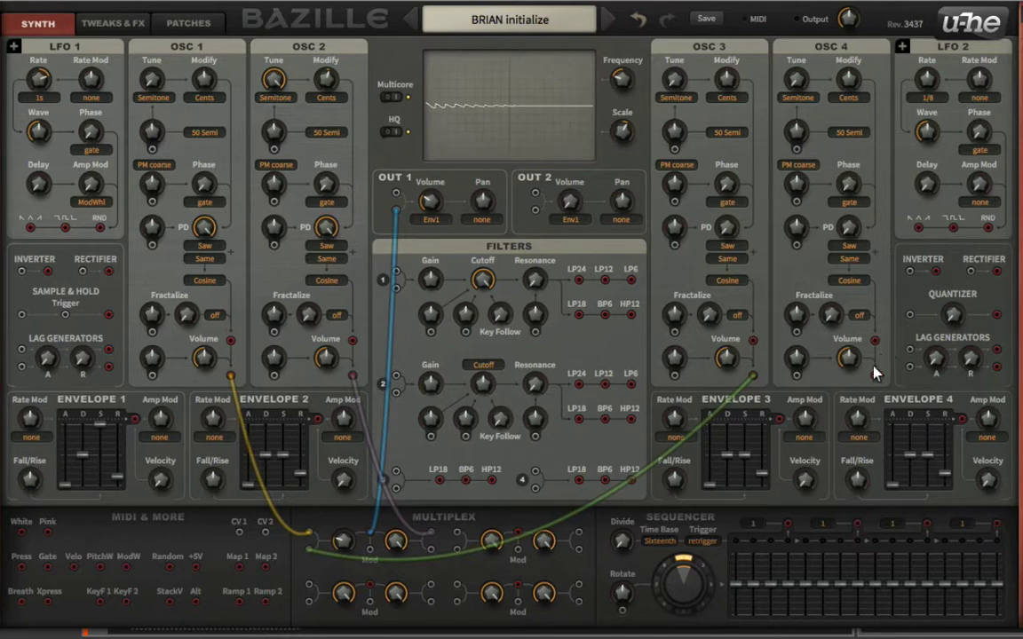
{"action": "left_click_drag", "start_coordinate": [876, 376], "coordinate": [431, 551]}
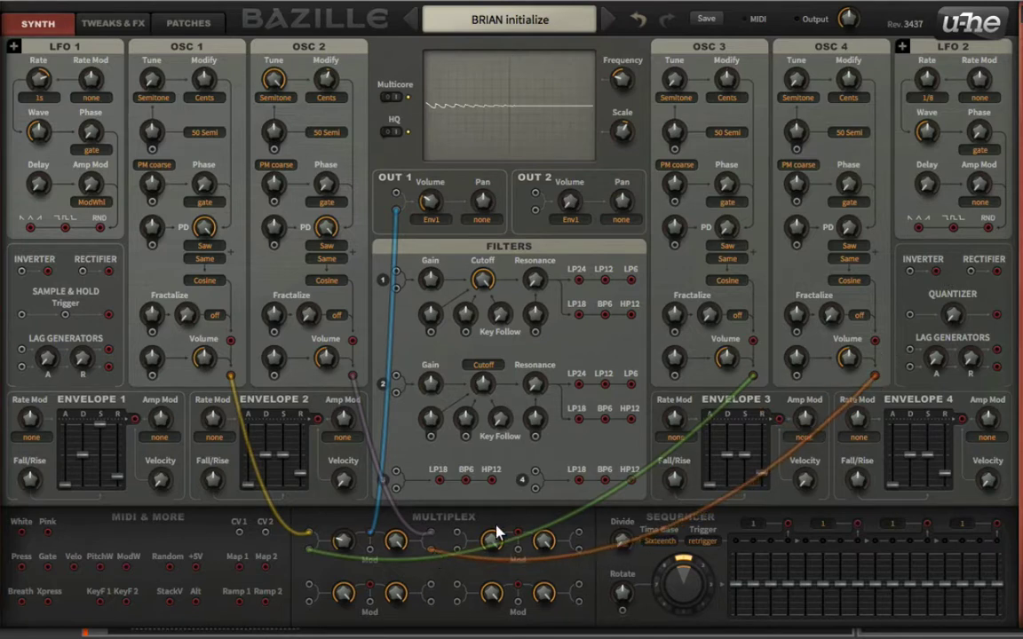
{"action": "left_click_drag", "start_coordinate": [796, 80], "coordinate": [803, 17]}
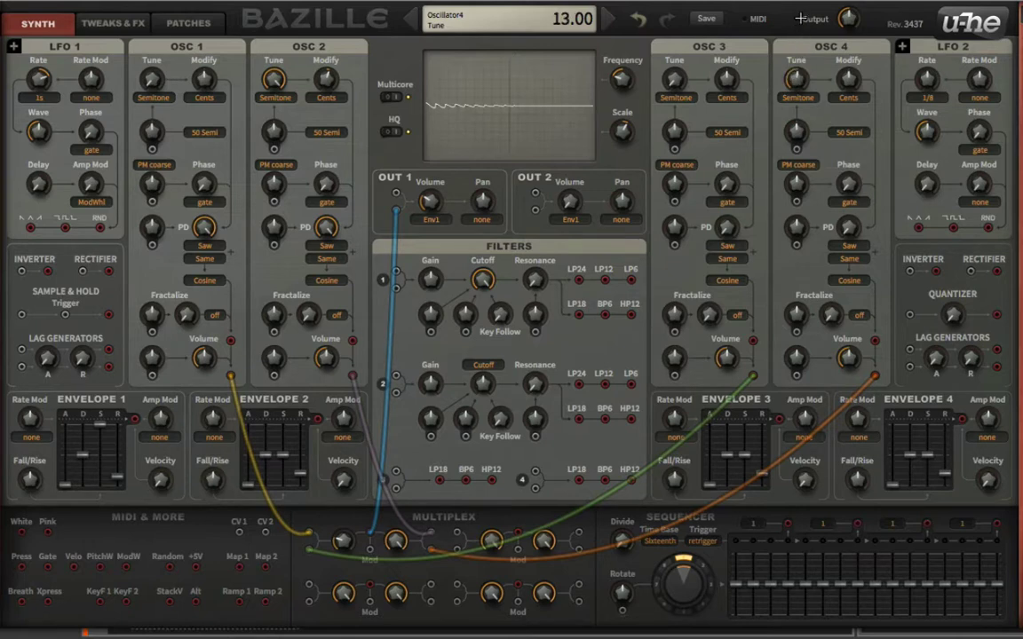
{"action": "left_click_drag", "start_coordinate": [847, 229], "coordinate": [854, 186]}
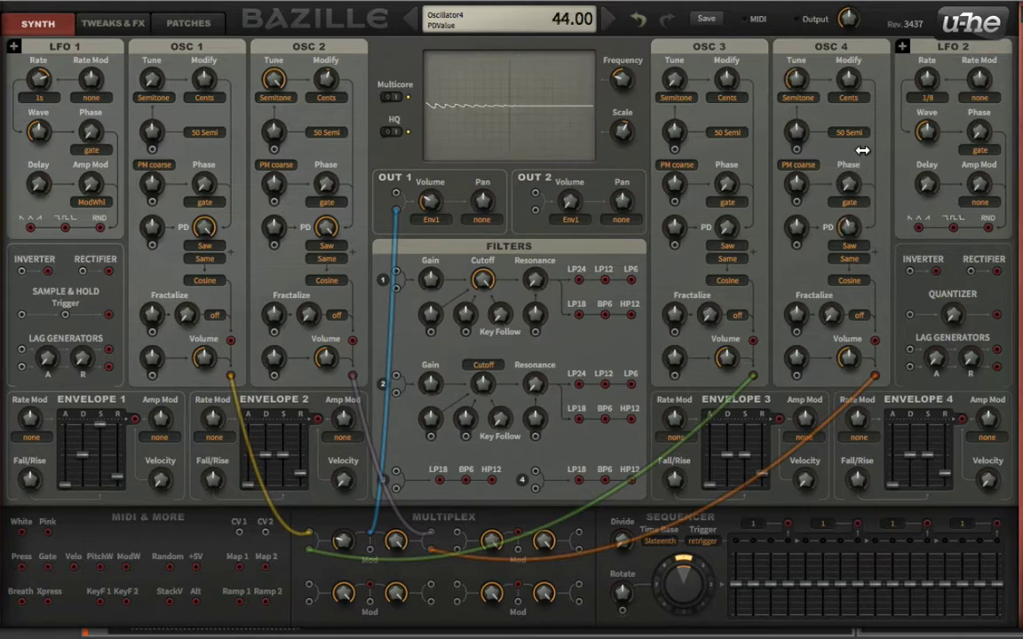
Give oscillator 4 Saw fractalize and -0.78 fine tune, and tune oscillator 3 up 7 semitones.
{"action": "left_click", "coordinate": [859, 315]}
{"action": "left_click", "coordinate": [875, 338]}
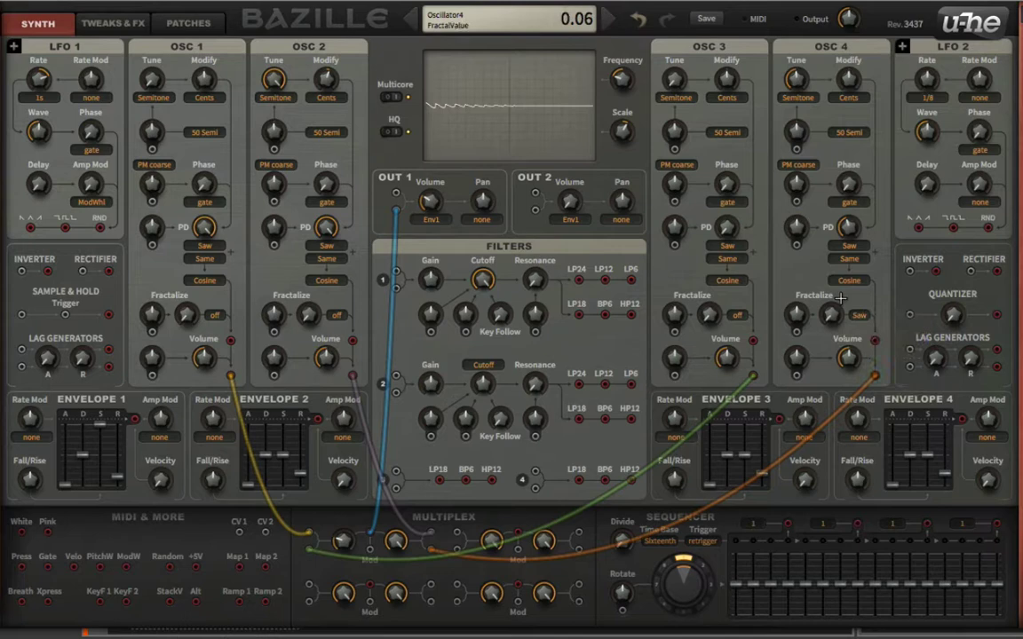
{"action": "left_click_drag", "start_coordinate": [830, 316], "coordinate": [843, 215]}
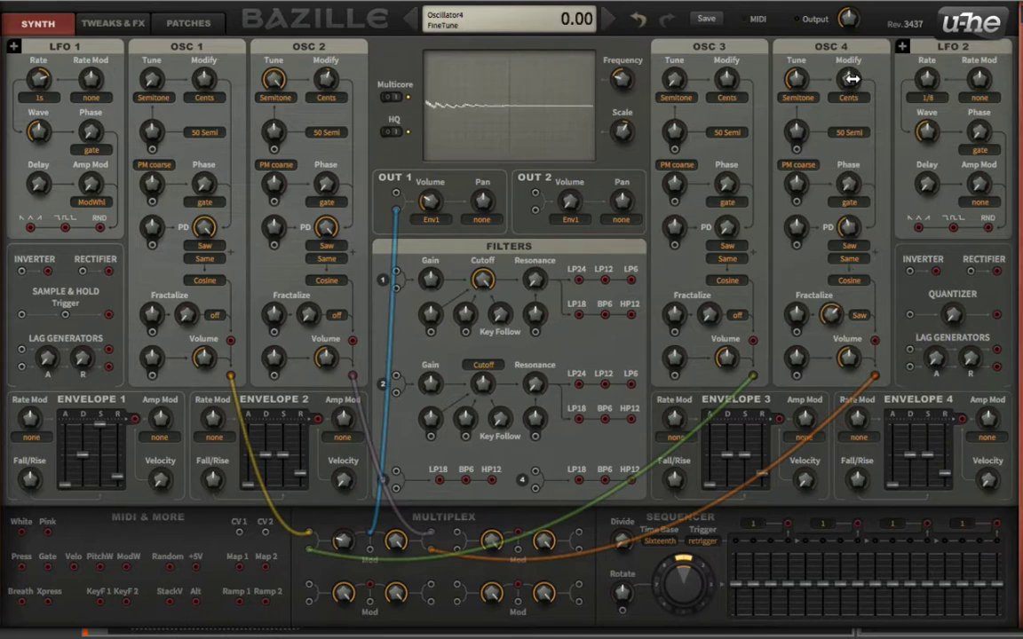
{"action": "left_click_drag", "start_coordinate": [847, 84], "coordinate": [850, 127]}
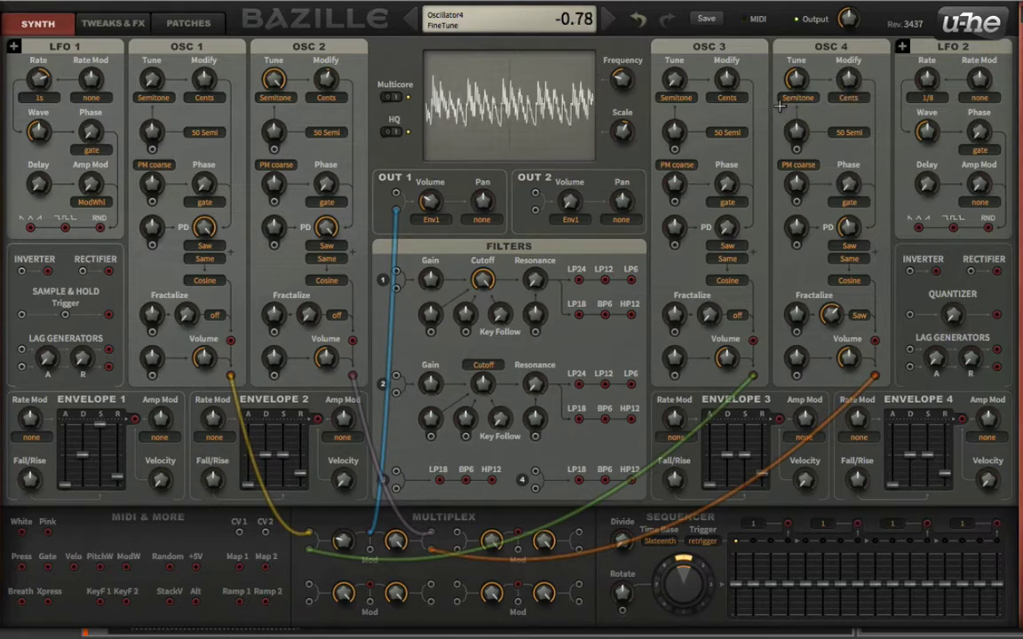
{"action": "mouse_move", "coordinate": [674, 80]}
{"action": "left_mouse_down"}
{"action": "mouse_move", "coordinate": [671, 35]}
{"action": "mouse_move", "coordinate": [664, 54]}
{"action": "left_mouse_up"}
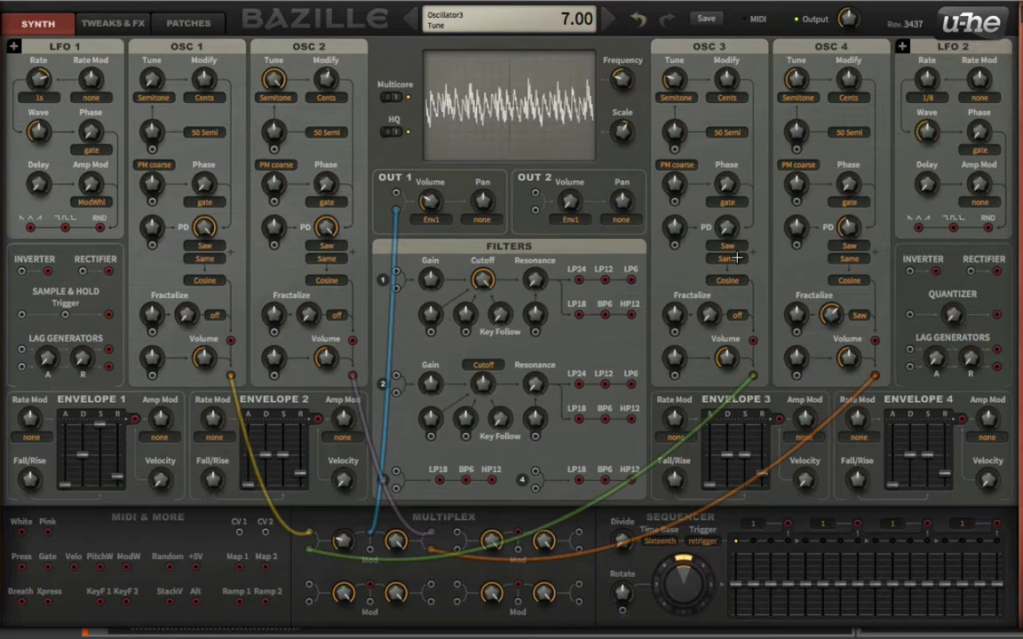
Switch oscillator 3 to the 2Pulse waveform, adjust its phase distortion, and raise its volume.
{"action": "left_click", "coordinate": [736, 258]}
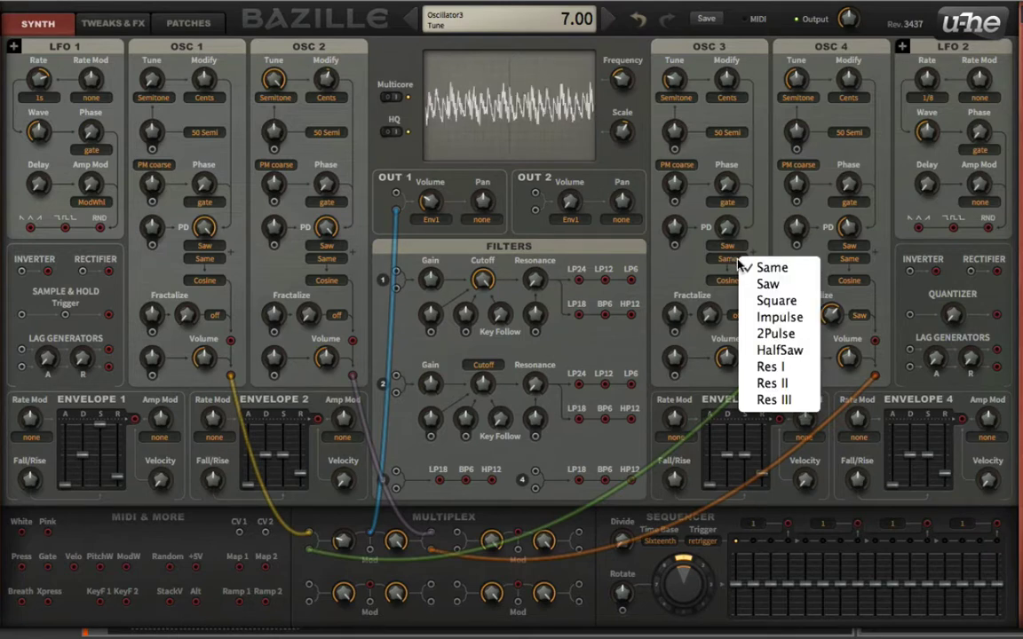
{"action": "left_click", "coordinate": [777, 334]}
{"action": "mouse_move", "coordinate": [726, 233]}
{"action": "left_mouse_down"}
{"action": "mouse_move", "coordinate": [728, 214]}
{"action": "mouse_move", "coordinate": [727, 222]}
{"action": "left_mouse_up"}
{"action": "mouse_move", "coordinate": [726, 359]}
{"action": "left_mouse_down"}
{"action": "mouse_move", "coordinate": [737, 321]}
{"action": "mouse_move", "coordinate": [679, 315]}
{"action": "mouse_move", "coordinate": [708, 313]}
{"action": "mouse_move", "coordinate": [708, 295]}
{"action": "left_mouse_up"}
Set oscillator 3's fractalize to Max, raise the Multiplex gain, and tune oscillator 3 higher.
{"action": "left_click", "coordinate": [737, 315]}
{"action": "left_click", "coordinate": [706, 339]}
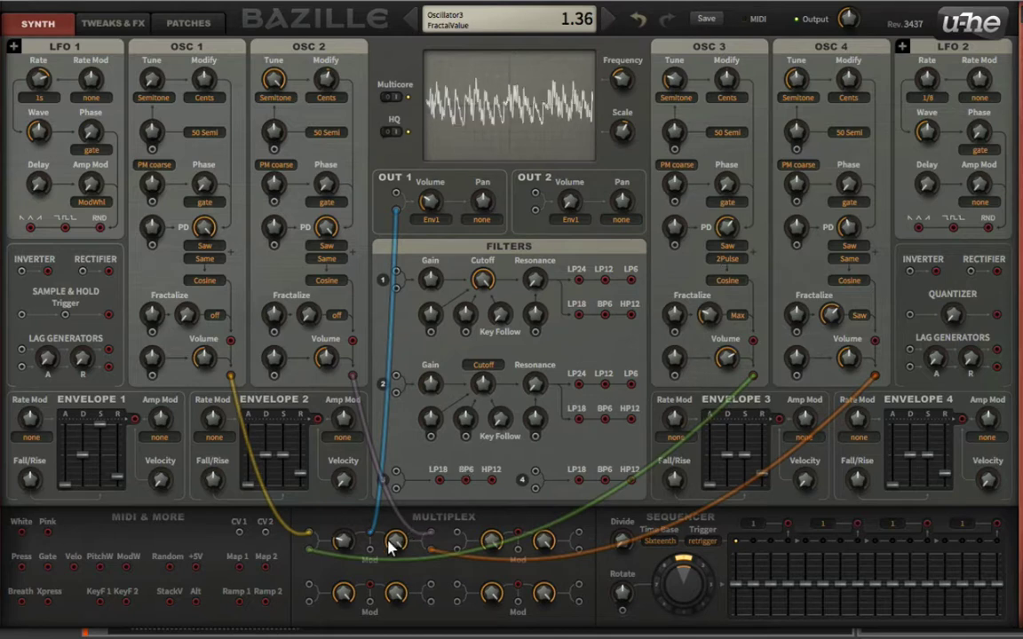
{"action": "mouse_move", "coordinate": [396, 541]}
{"action": "mouse_move", "coordinate": [353, 528]}
{"action": "left_mouse_down"}
{"action": "mouse_move", "coordinate": [340, 416]}
{"action": "mouse_move", "coordinate": [355, 361]}
{"action": "mouse_move", "coordinate": [395, 433]}
{"action": "mouse_move", "coordinate": [350, 393]}
{"action": "left_mouse_up"}
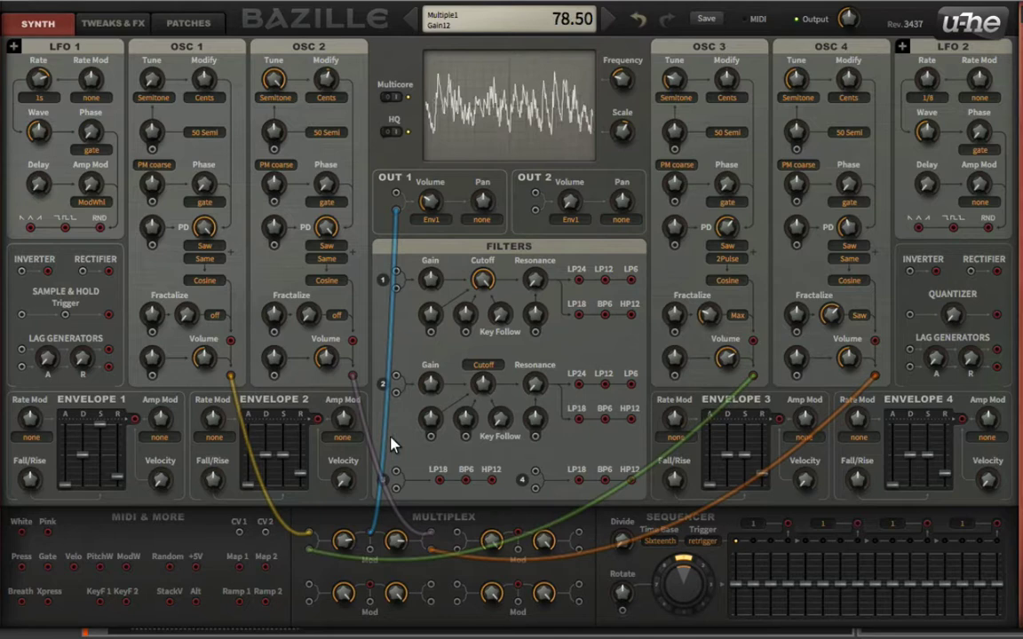
{"action": "left_click_drag", "start_coordinate": [677, 81], "coordinate": [697, 28]}
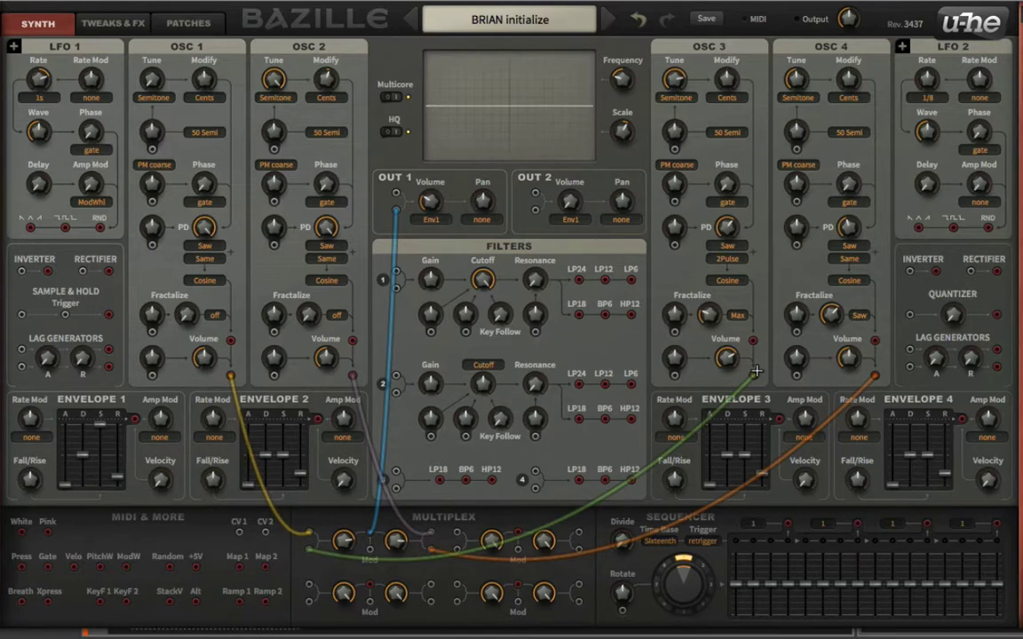
{"action": "left_click_drag", "start_coordinate": [753, 377], "coordinate": [533, 209]}
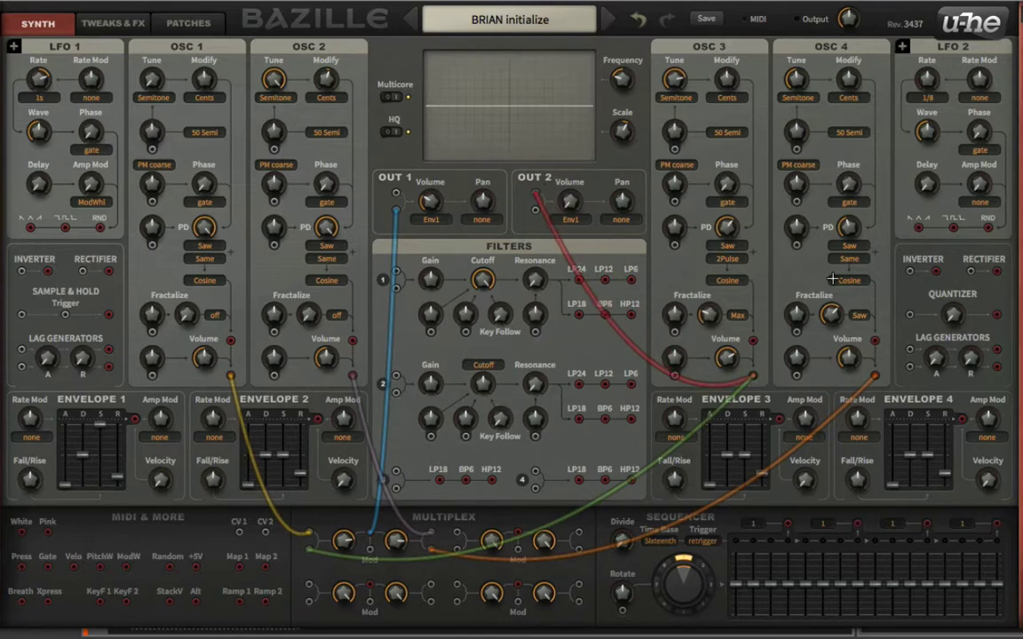
{"action": "left_click_drag", "start_coordinate": [621, 202], "coordinate": [627, 241]}
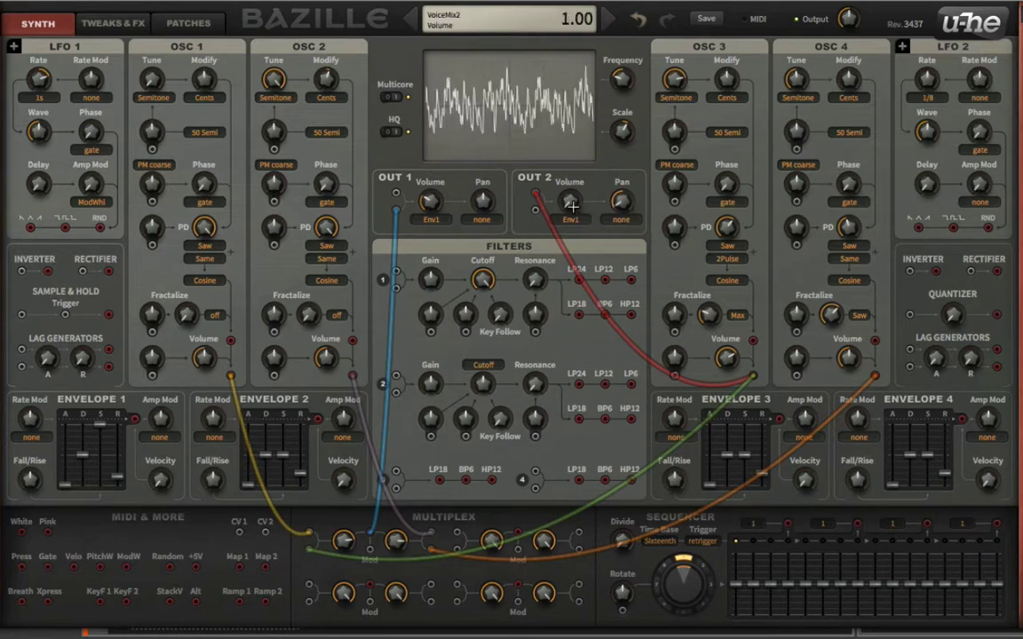
{"action": "left_click_drag", "start_coordinate": [569, 201], "coordinate": [568, 182]}
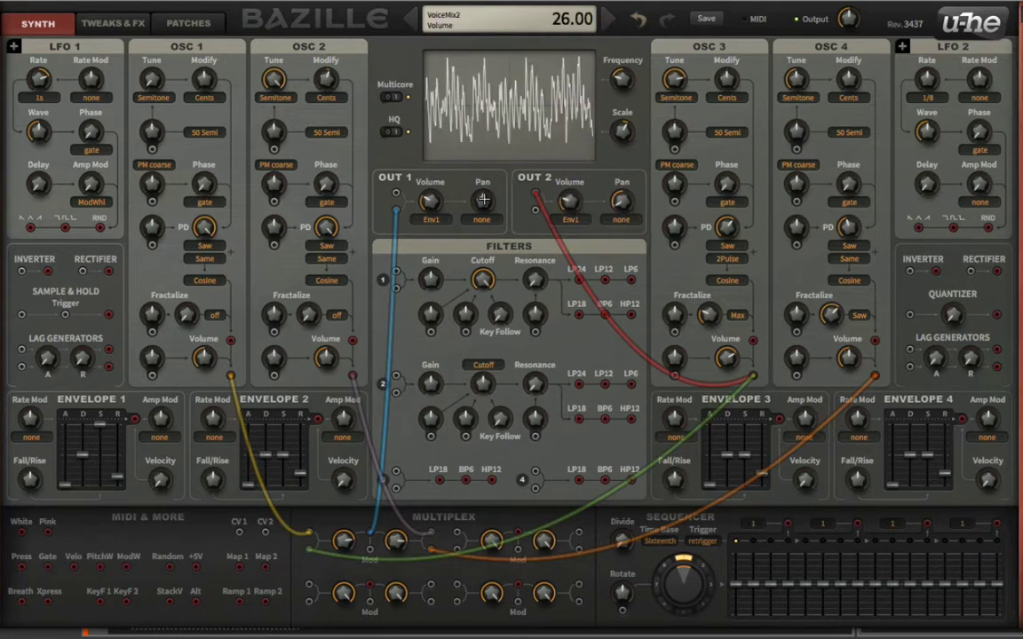
{"action": "left_click_drag", "start_coordinate": [566, 205], "coordinate": [566, 214]}
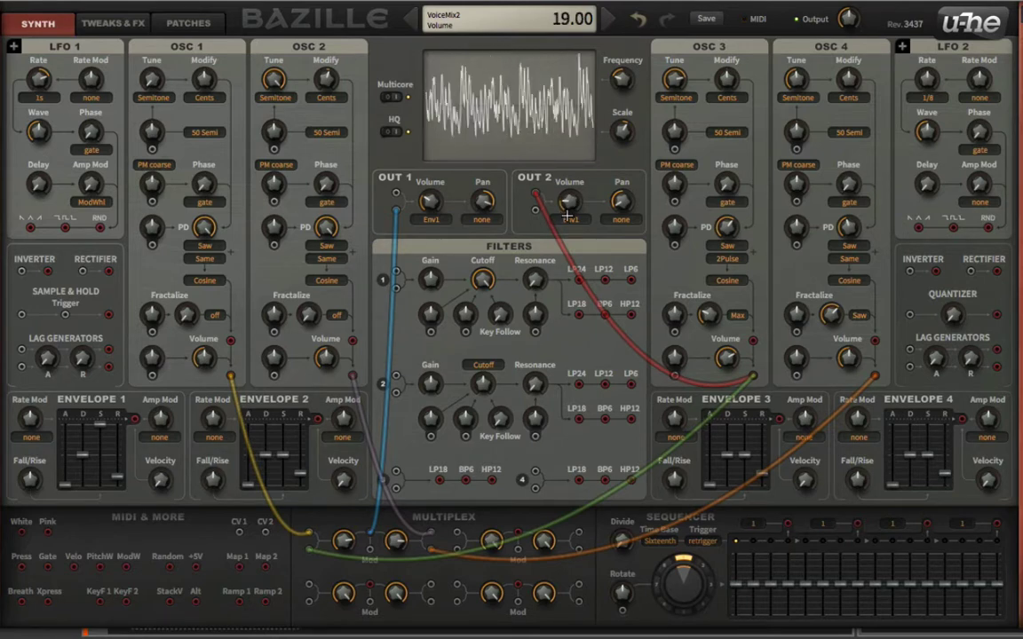
{"action": "left_click_drag", "start_coordinate": [535, 209], "coordinate": [772, 379]}
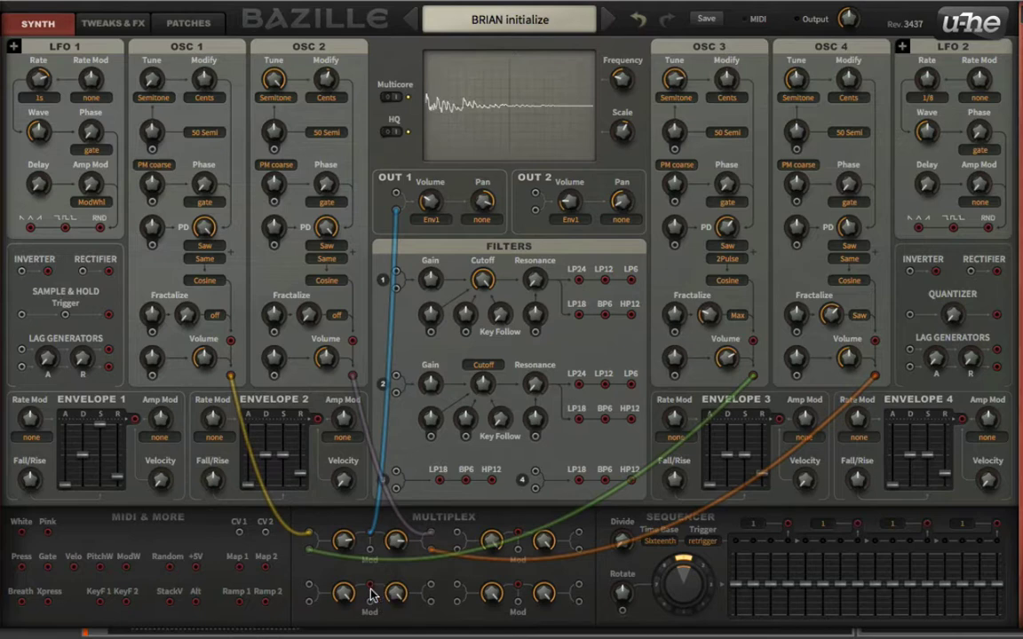
Try patching the Multiplex output into filter 1 and toward Out 2, then remove that cable.
{"action": "left_click_drag", "start_coordinate": [370, 584], "coordinate": [397, 289]}
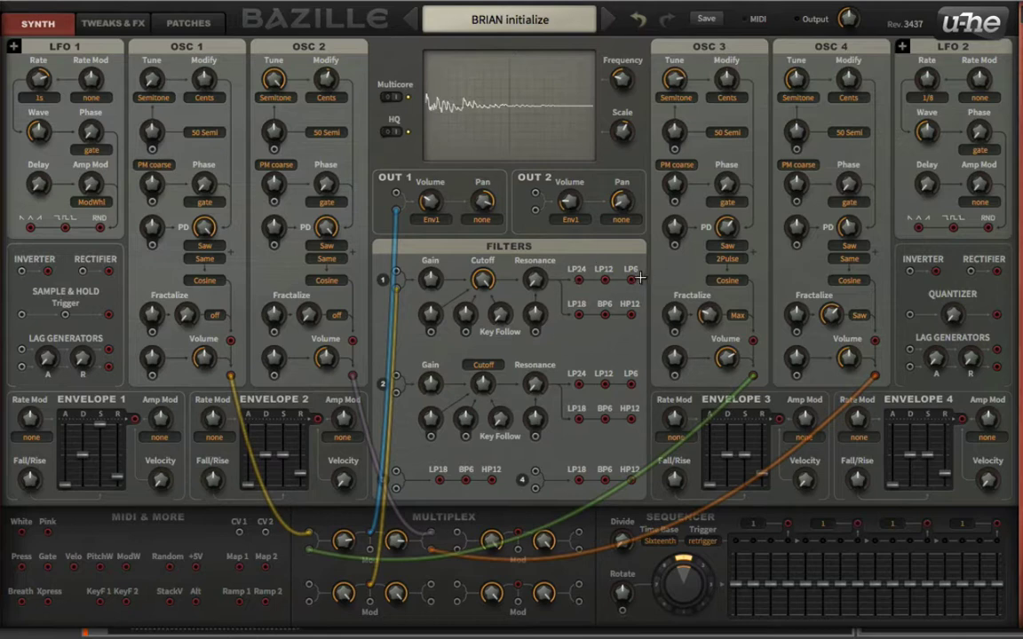
{"action": "left_click_drag", "start_coordinate": [604, 281], "coordinate": [572, 216]}
{"action": "left_click_drag", "start_coordinate": [381, 282], "coordinate": [359, 259]}
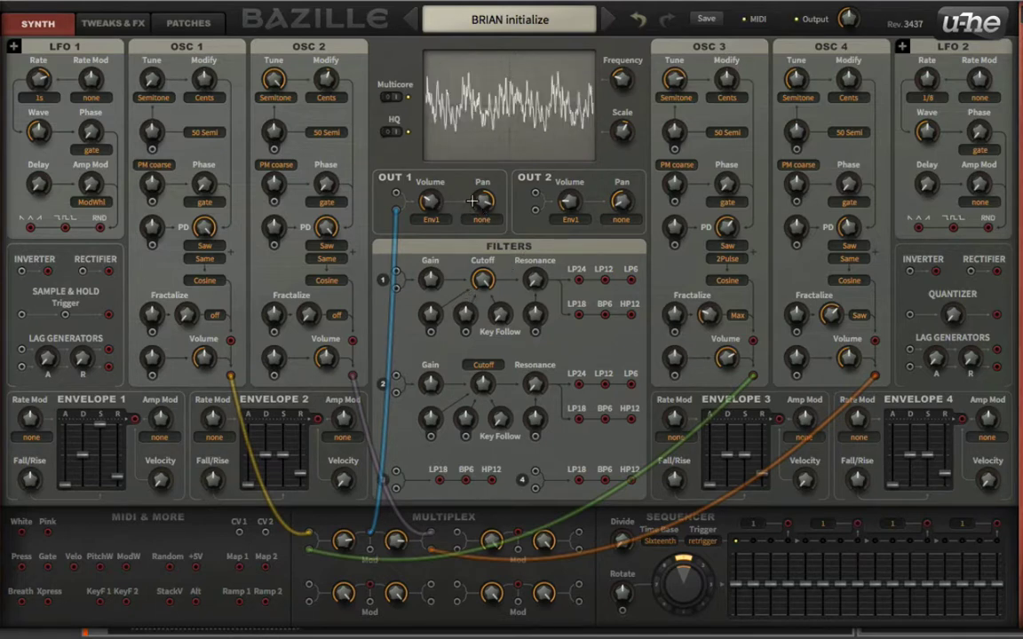
Pan Out 1 right, patch oscillator 3 into Out 2, and lower the main output to 62.
{"action": "left_click_drag", "start_coordinate": [477, 200], "coordinate": [489, 199]}
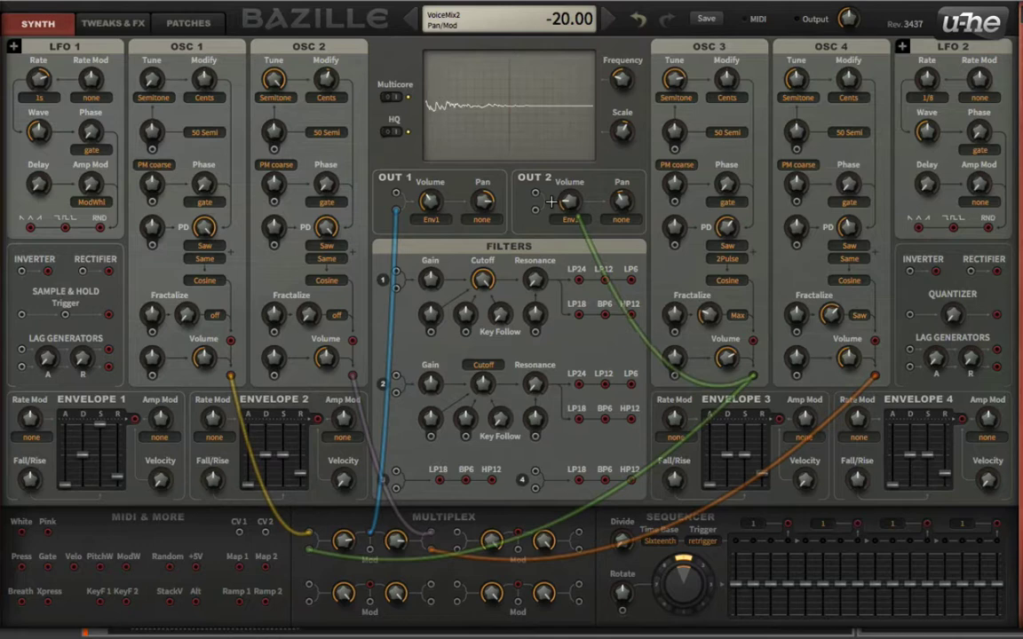
{"action": "mouse_move", "coordinate": [677, 341]}
{"action": "left_mouse_down"}
{"action": "mouse_move", "coordinate": [536, 194]}
{"action": "mouse_move", "coordinate": [572, 213]}
{"action": "left_mouse_up"}
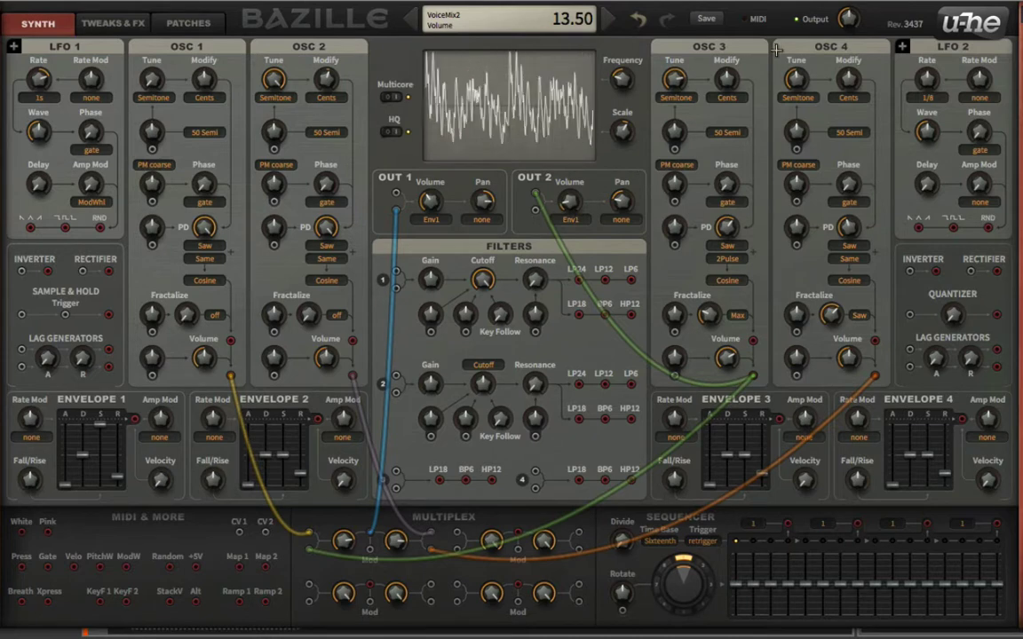
{"action": "left_click_drag", "start_coordinate": [848, 19], "coordinate": [852, 31]}
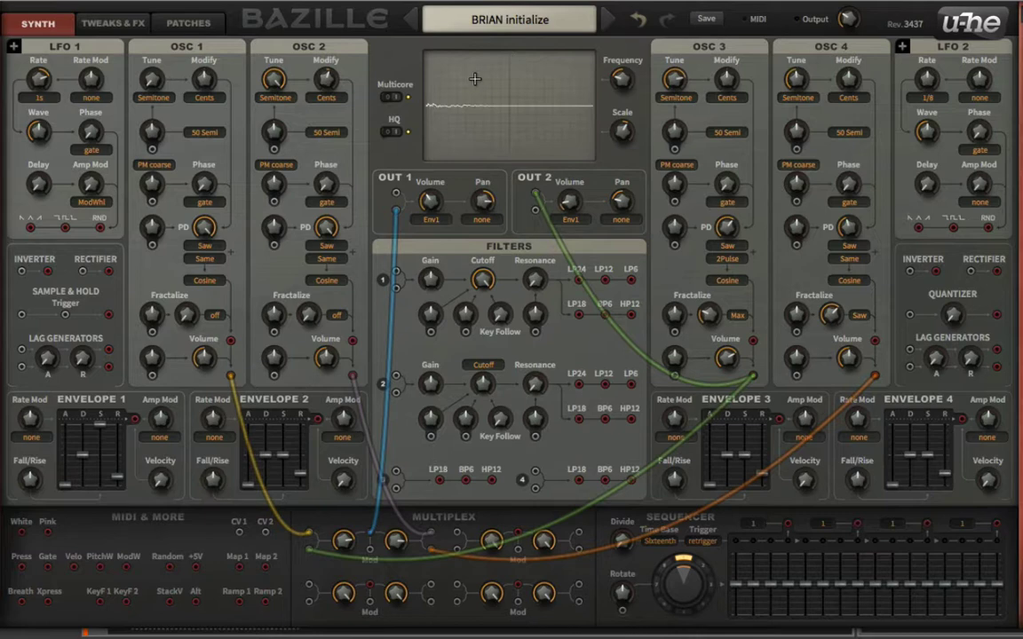
On the Tweaks & FX page, set polyphony to 16 voices with a stack of 3.
{"action": "left_click", "coordinate": [129, 27]}
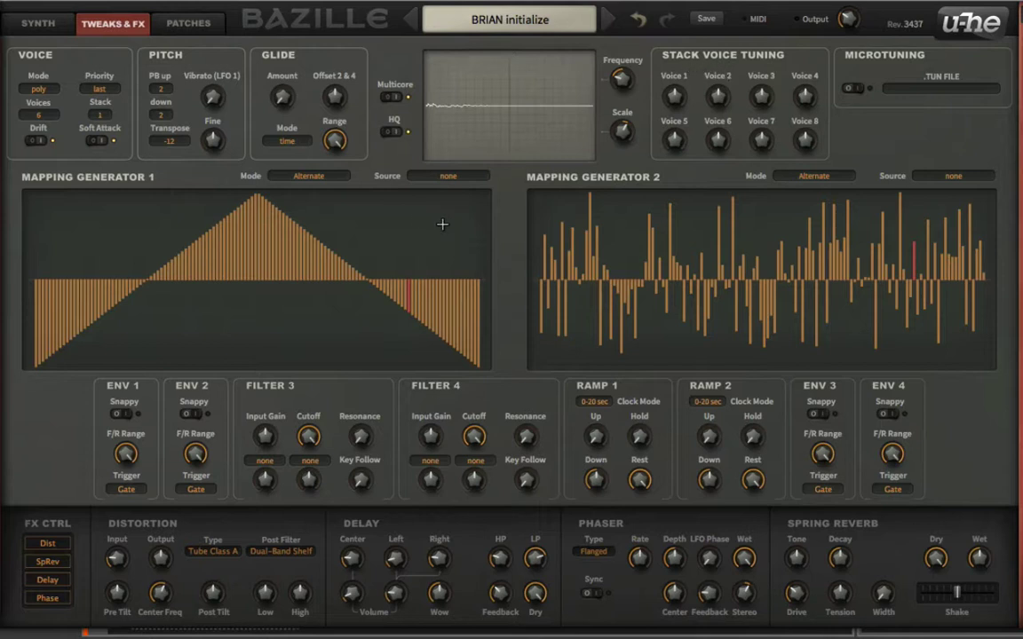
{"action": "left_click", "coordinate": [43, 114]}
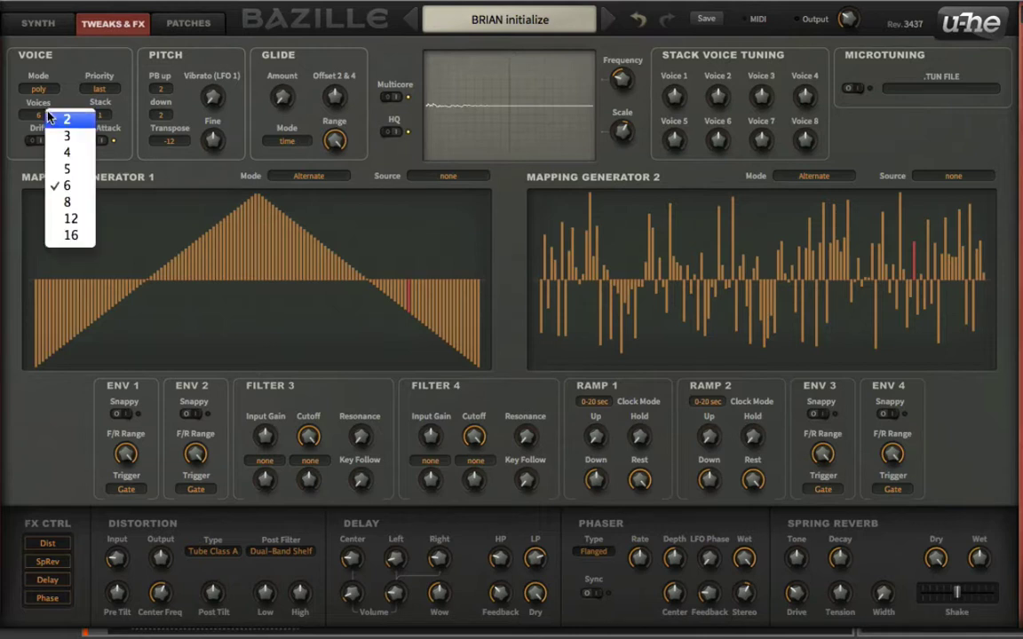
{"action": "left_click", "coordinate": [71, 236]}
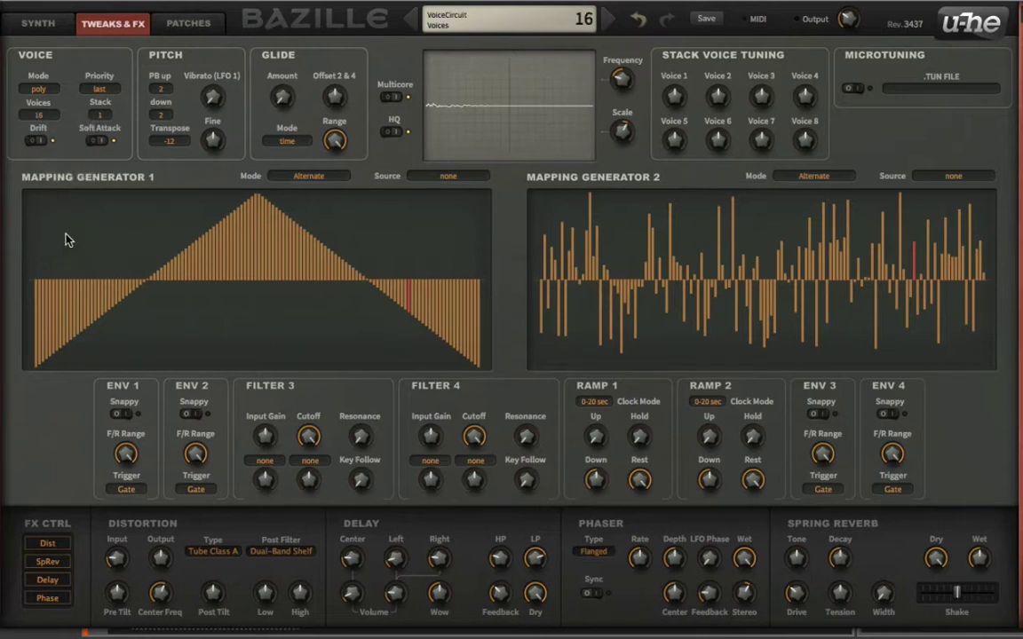
{"action": "left_click", "coordinate": [99, 113]}
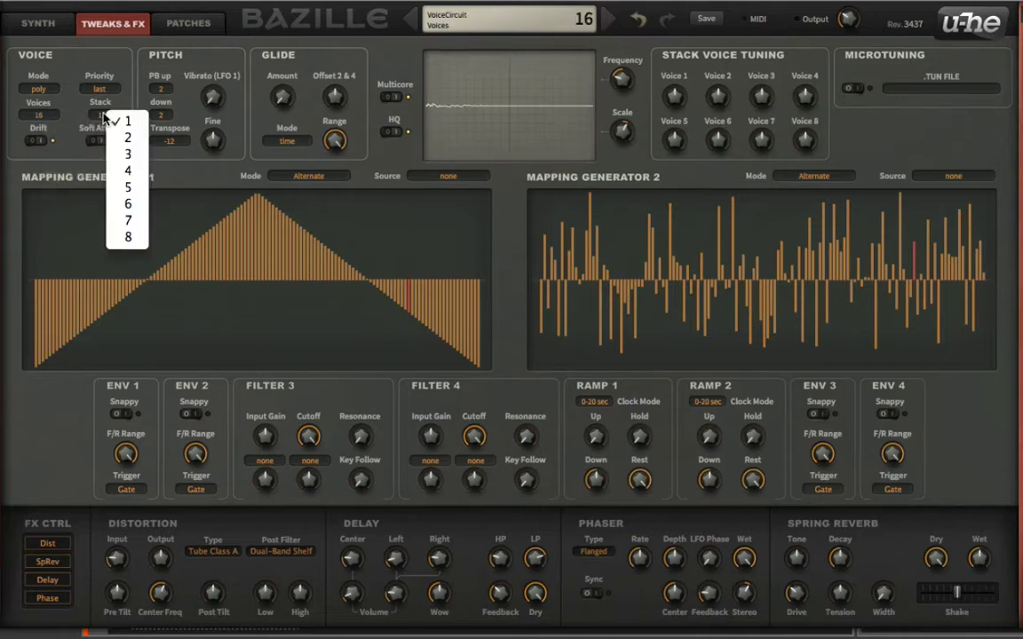
{"action": "left_click", "coordinate": [129, 154]}
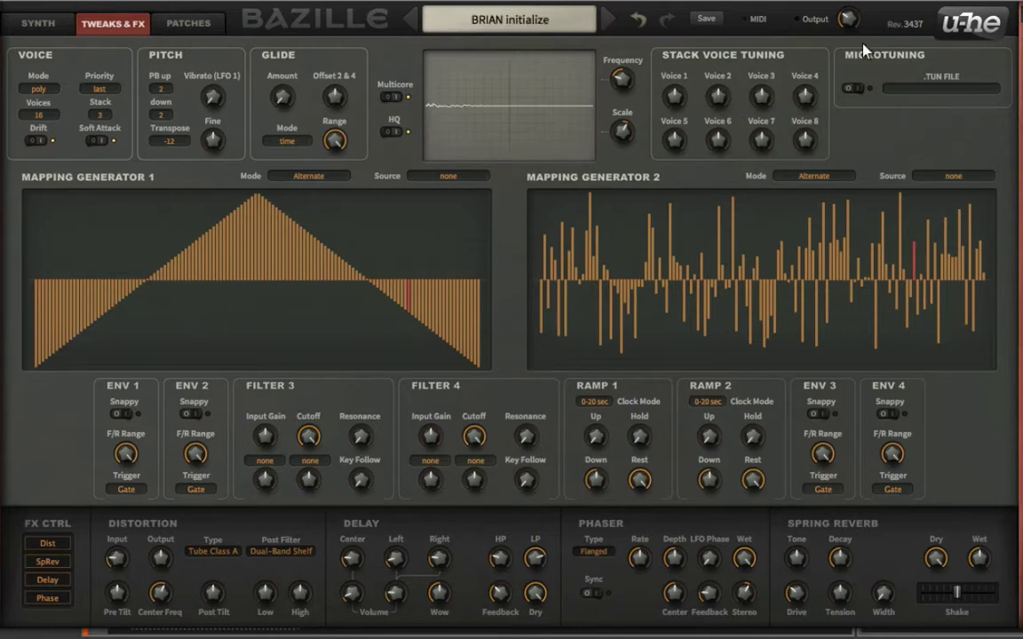
Lower the output level, rescale the oscilloscope, and reduce stack voice 1 detune to about 0.06.
{"action": "left_click_drag", "start_coordinate": [847, 19], "coordinate": [850, 49]}
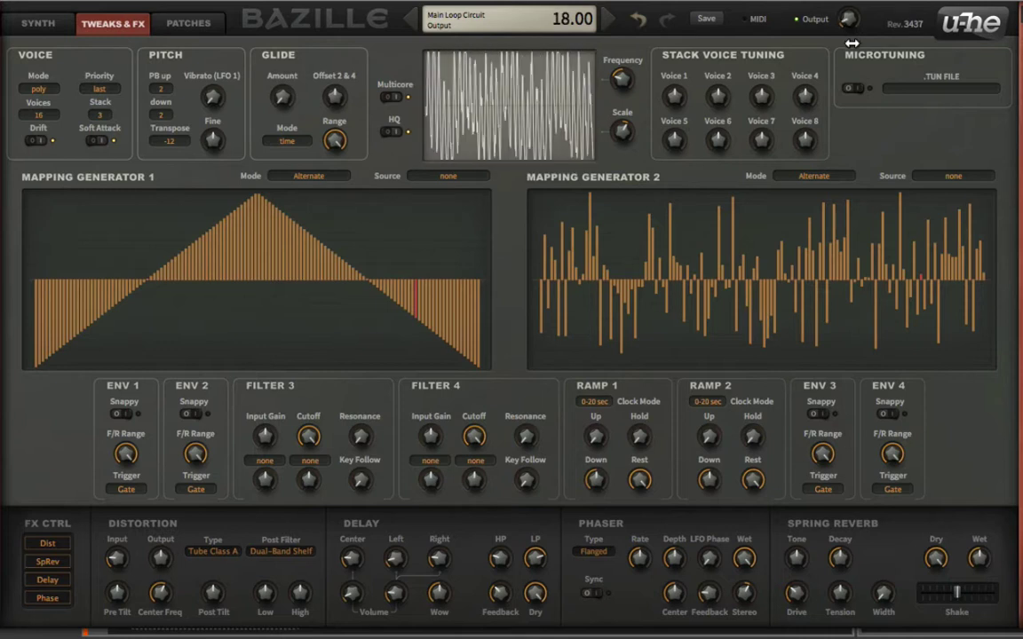
{"action": "left_click_drag", "start_coordinate": [622, 131], "coordinate": [627, 151]}
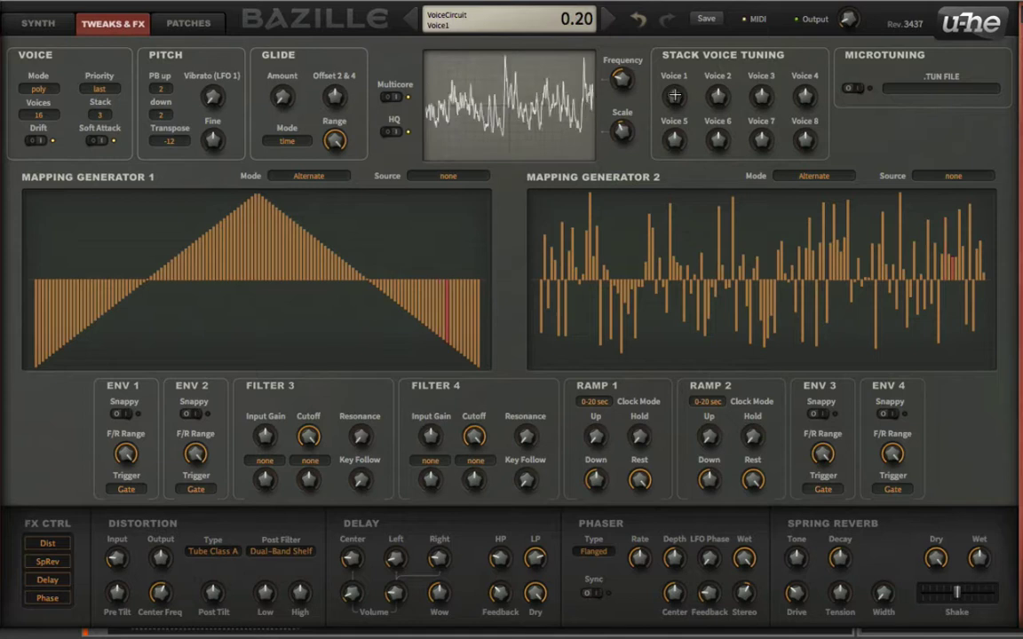
{"action": "mouse_move", "coordinate": [675, 95]}
{"action": "left_mouse_down"}
{"action": "mouse_move", "coordinate": [675, 105]}
{"action": "mouse_move", "coordinate": [718, 103]}
{"action": "left_mouse_up"}
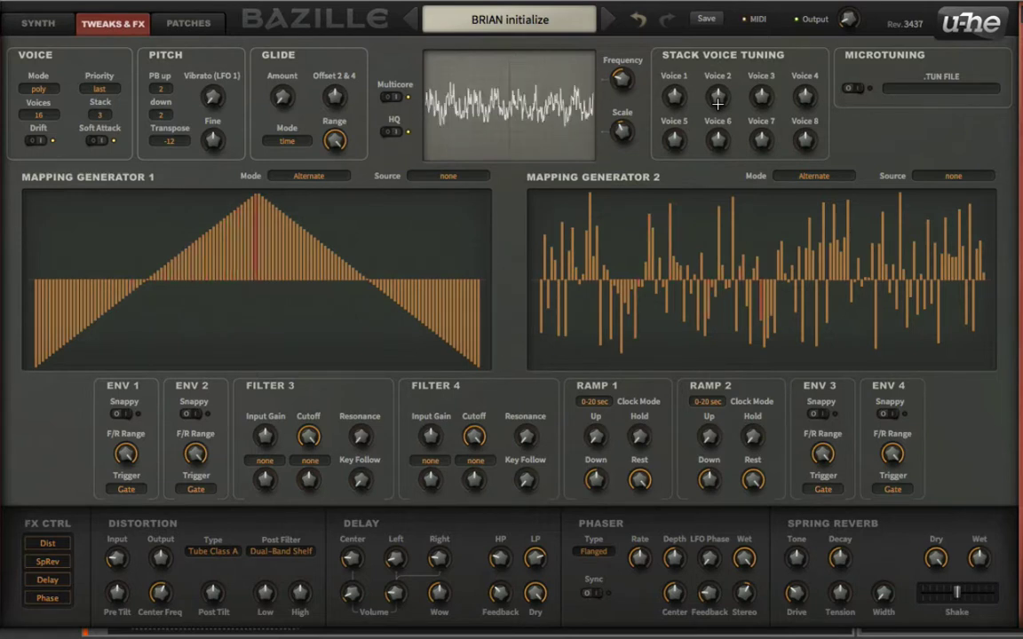
Set the stack to 2 voices, adjust voice 1 detune, and raise Out 2 volume.
{"action": "left_click", "coordinate": [99, 114]}
{"action": "left_click", "coordinate": [116, 135]}
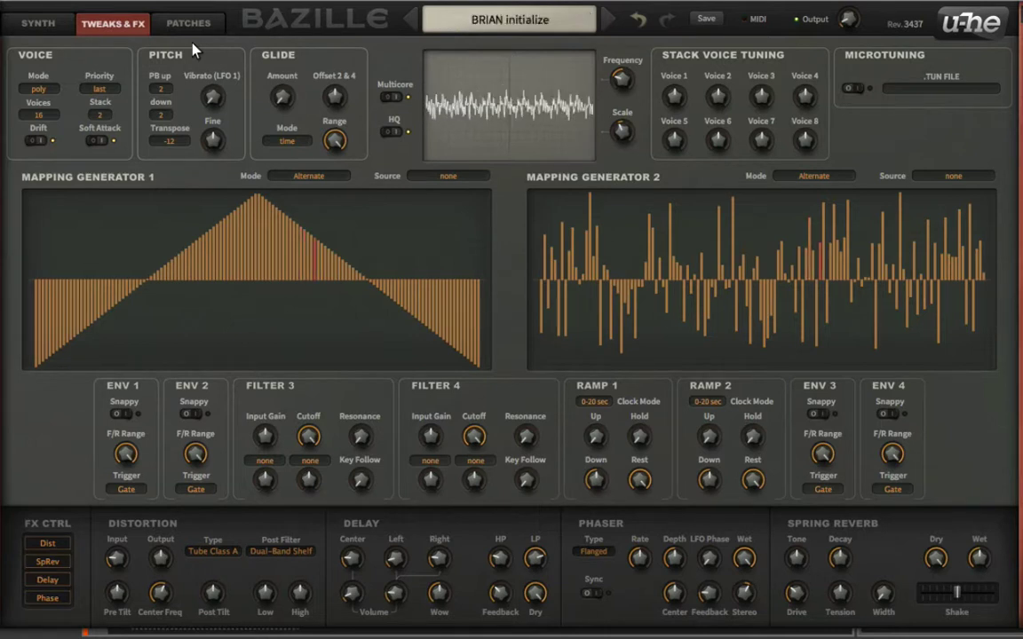
{"action": "mouse_move", "coordinate": [674, 95]}
{"action": "left_mouse_down"}
{"action": "mouse_move", "coordinate": [686, 111]}
{"action": "mouse_move", "coordinate": [674, 102]}
{"action": "left_mouse_up"}
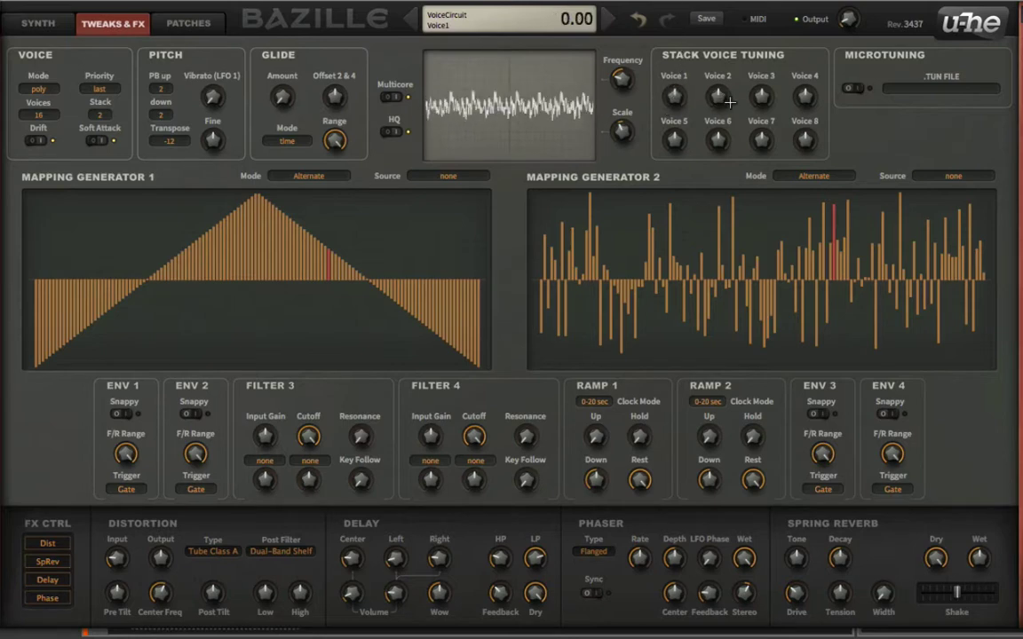
{"action": "left_click", "coordinate": [188, 23]}
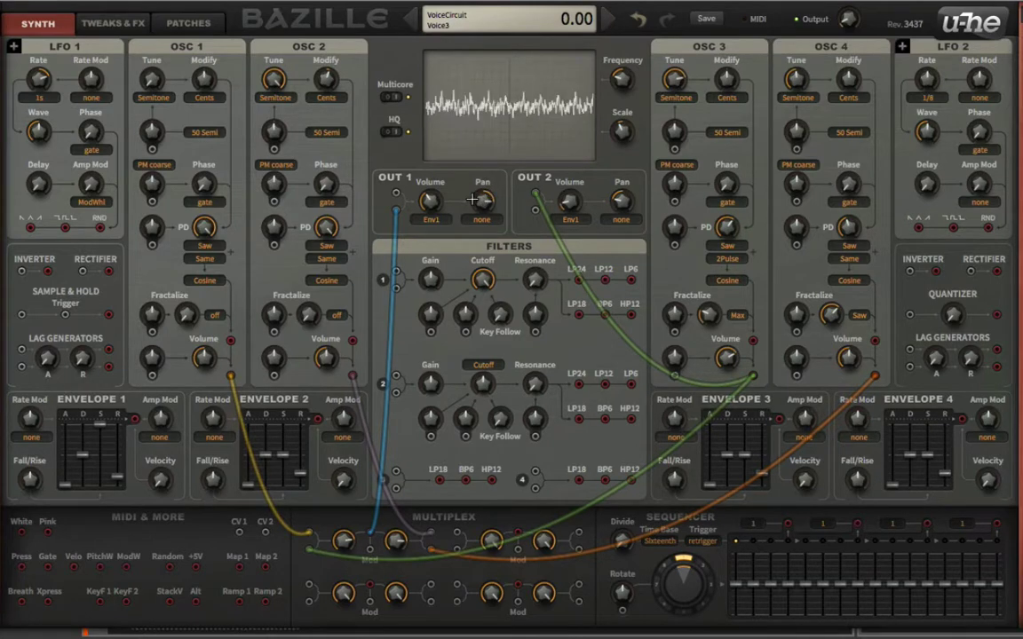
{"action": "left_click_drag", "start_coordinate": [564, 203], "coordinate": [577, 145]}
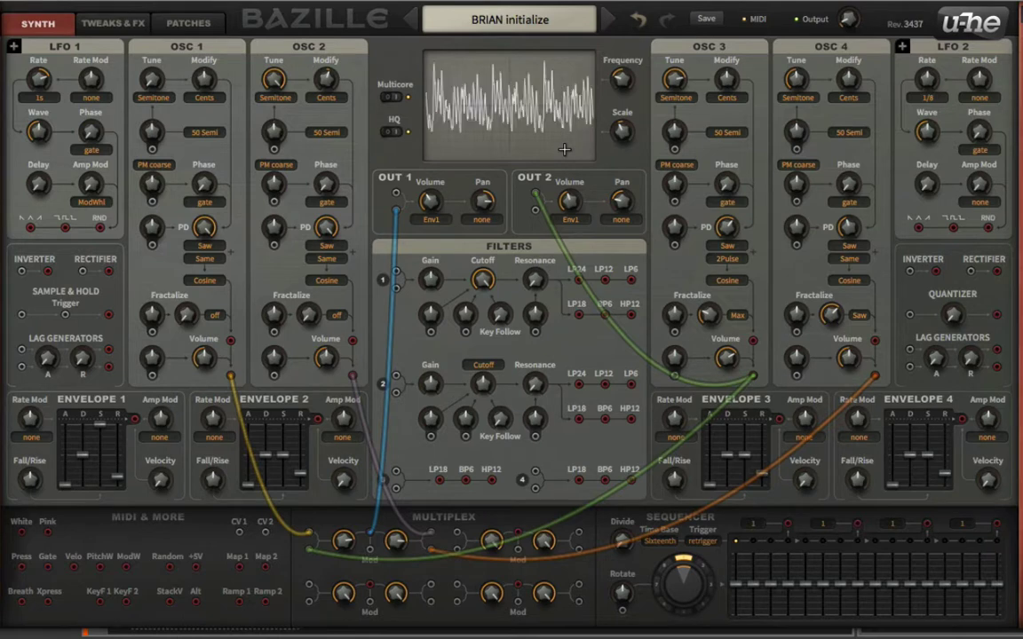
Set the stack back to 3 voices and detune stack voice 2 up to 0.10.
{"action": "left_click", "coordinate": [188, 22]}
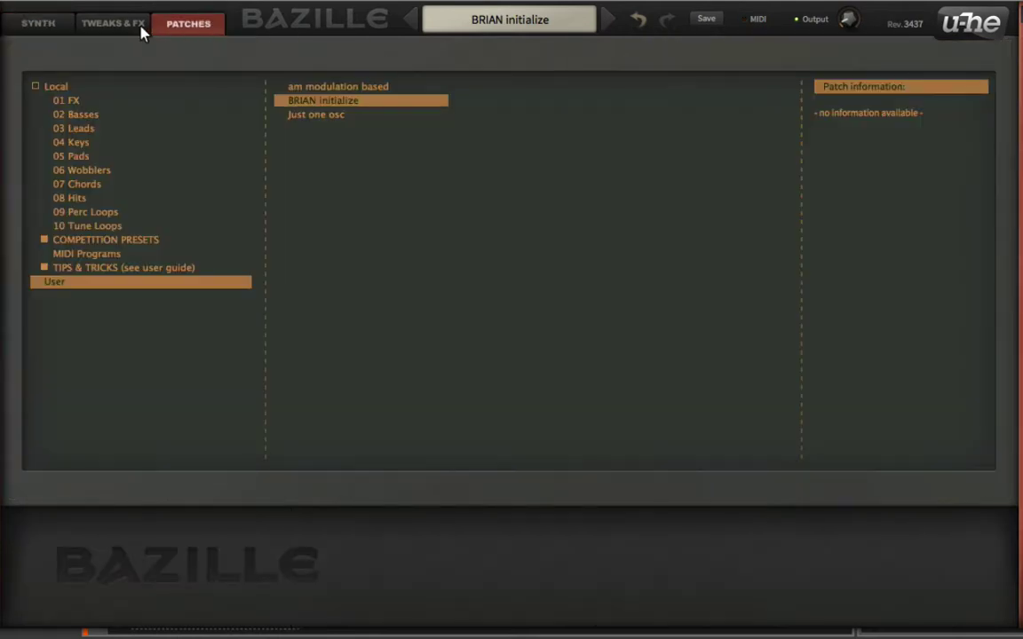
{"action": "left_click", "coordinate": [113, 22]}
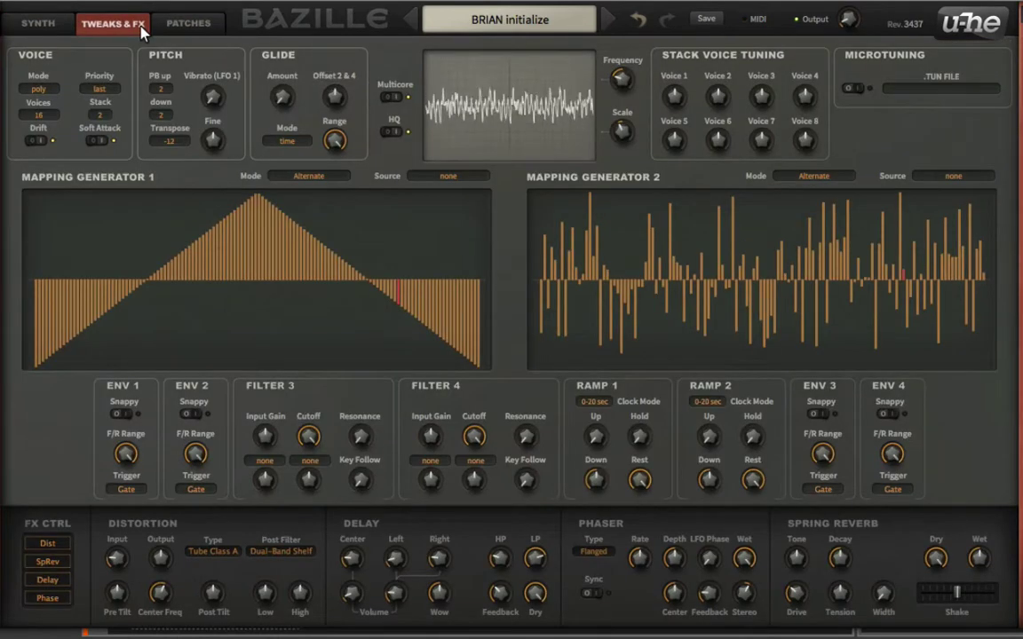
{"action": "left_click", "coordinate": [100, 115]}
{"action": "left_click", "coordinate": [116, 156]}
{"action": "mouse_move", "coordinate": [674, 95]}
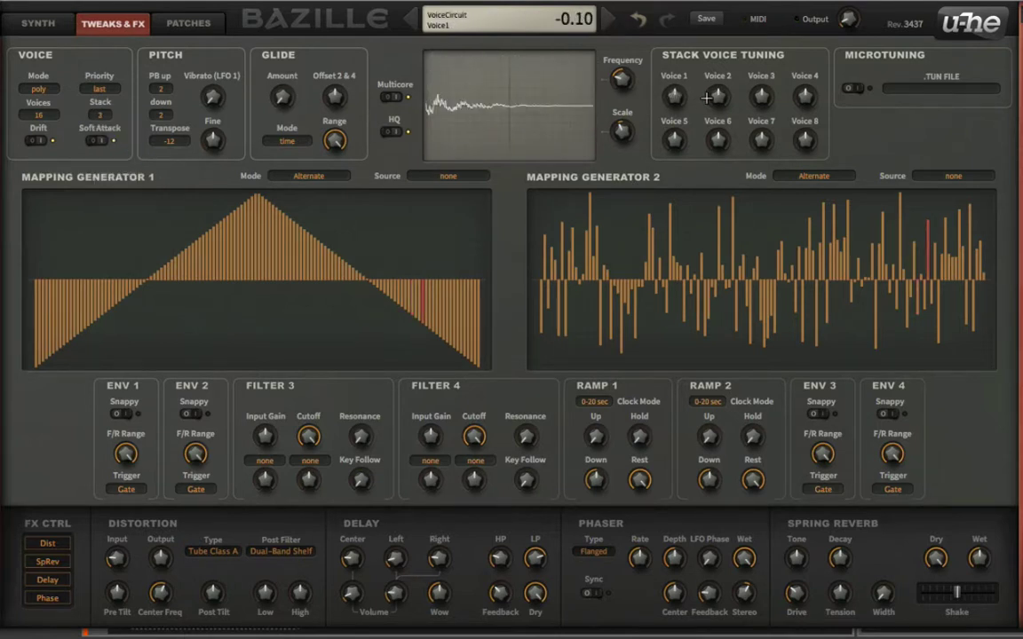
{"action": "left_click_drag", "start_coordinate": [717, 96], "coordinate": [722, 82]}
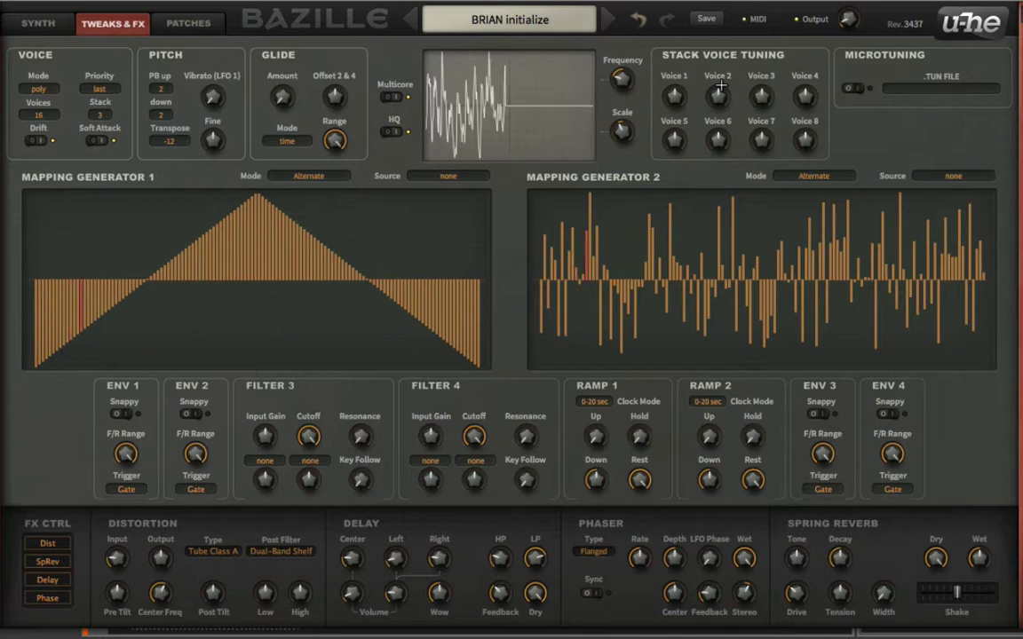
Enable the Delay effect and lengthen envelope 1's release to 35.
{"action": "left_click", "coordinate": [48, 579]}
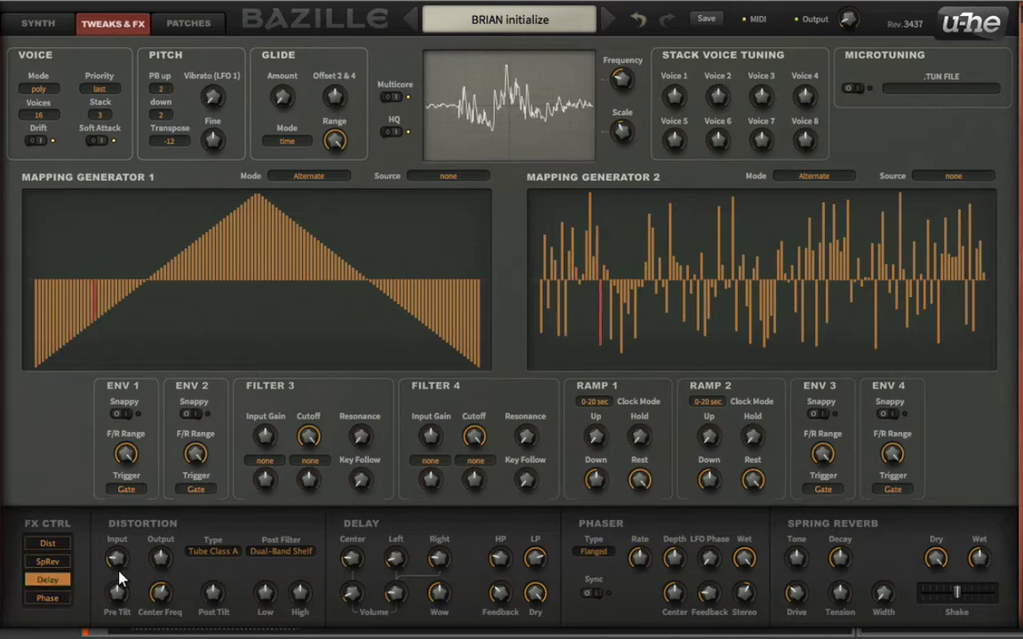
{"action": "left_click", "coordinate": [39, 23]}
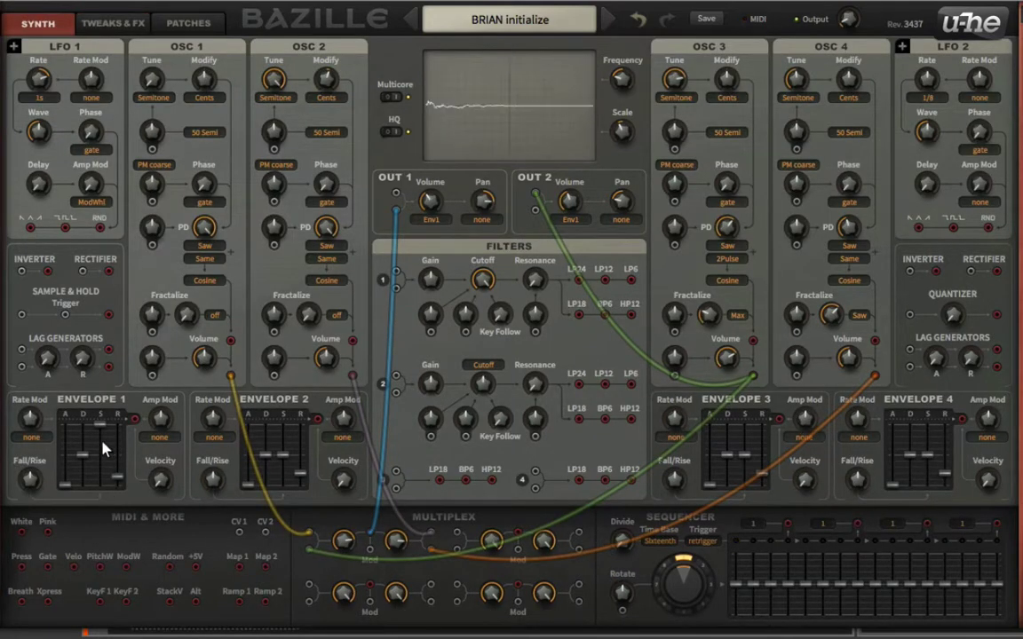
{"action": "left_click", "coordinate": [100, 480]}
{"action": "left_click_drag", "start_coordinate": [118, 477], "coordinate": [122, 461]}
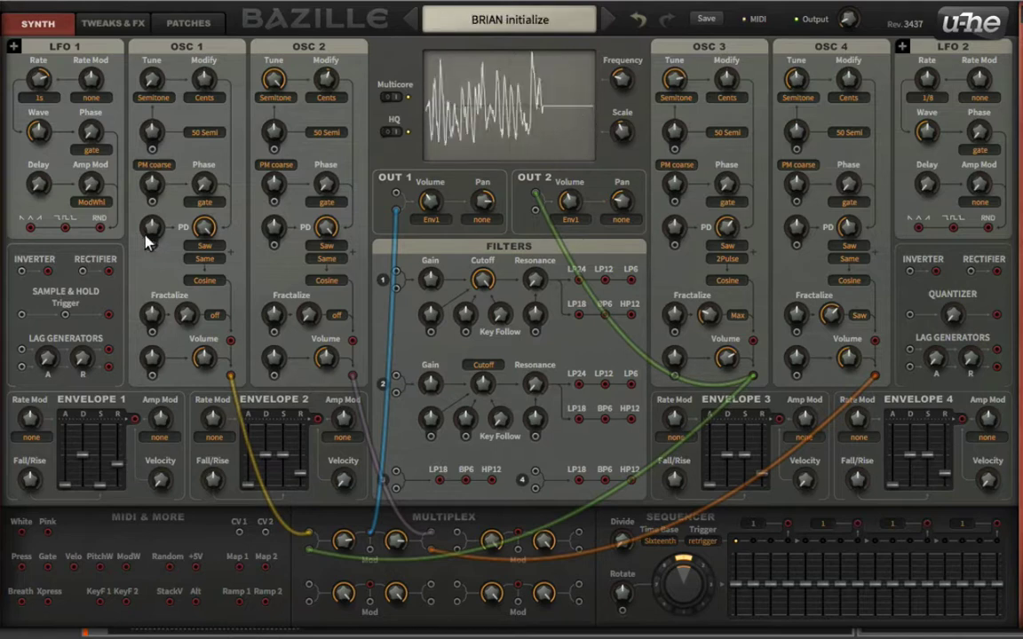
Enable Spring Reverb and set its wet level to 62.5.
{"action": "left_click", "coordinate": [120, 19]}
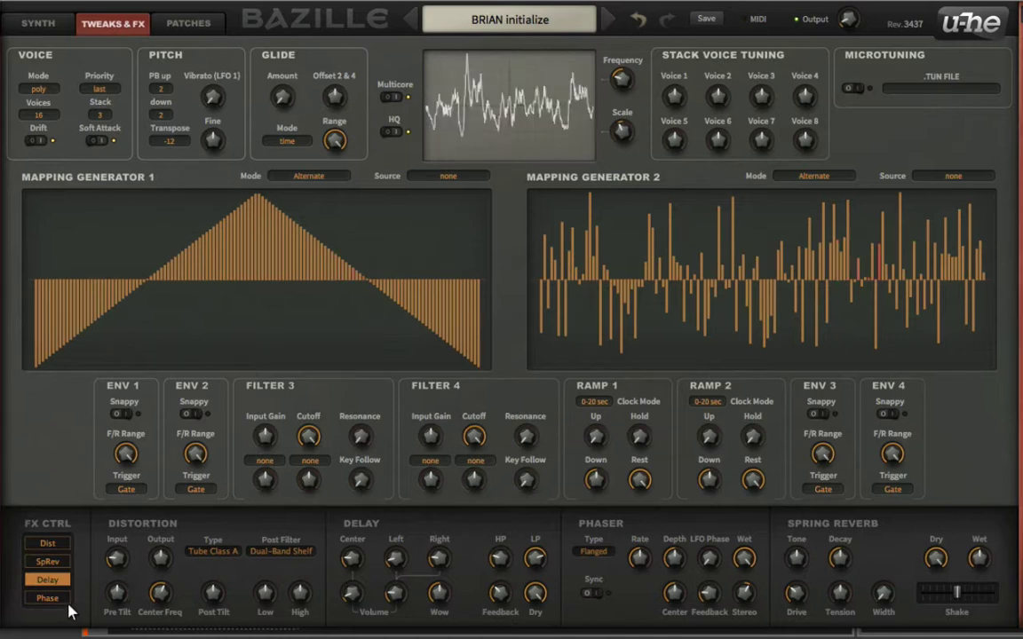
{"action": "left_click", "coordinate": [49, 561]}
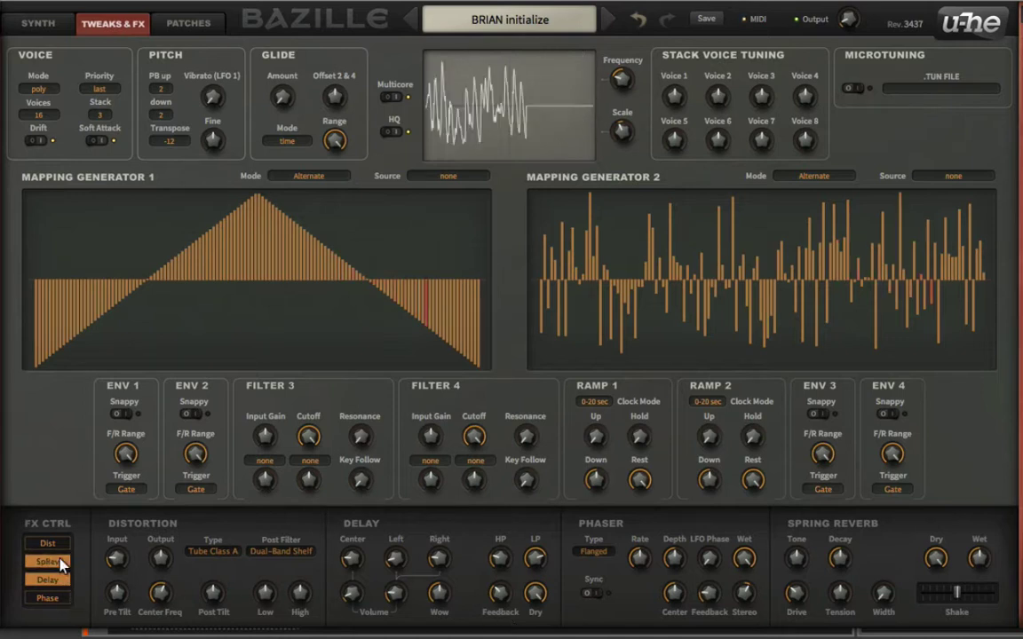
{"action": "left_click_drag", "start_coordinate": [977, 558], "coordinate": [977, 550]}
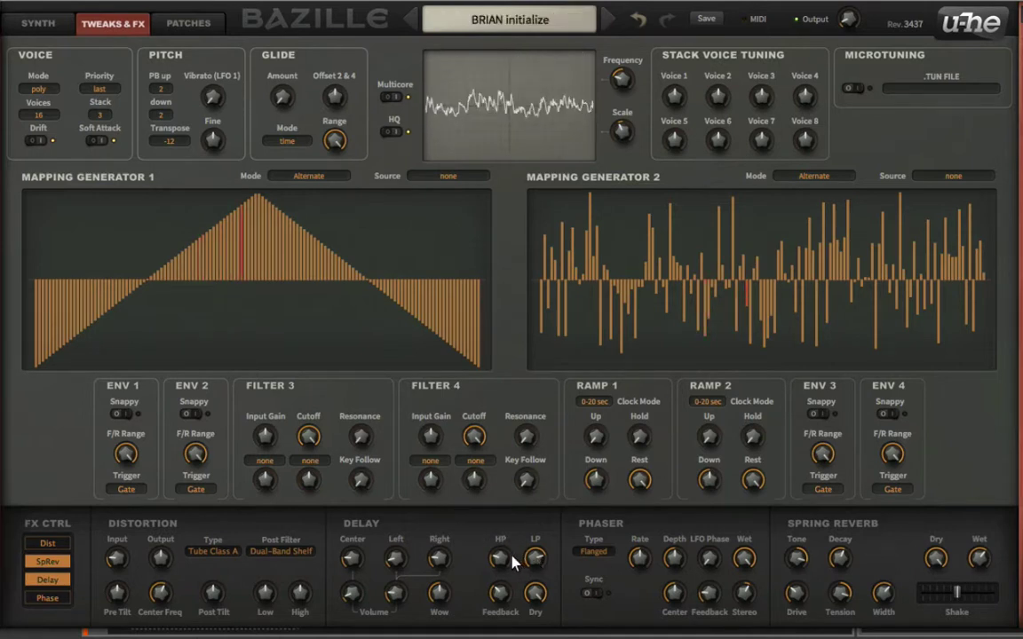
Set Delay LP to 100, Center Vol 40, Side Vol about 34.5, and Glide about 35.5.
{"action": "left_click_drag", "start_coordinate": [533, 561], "coordinate": [522, 509]}
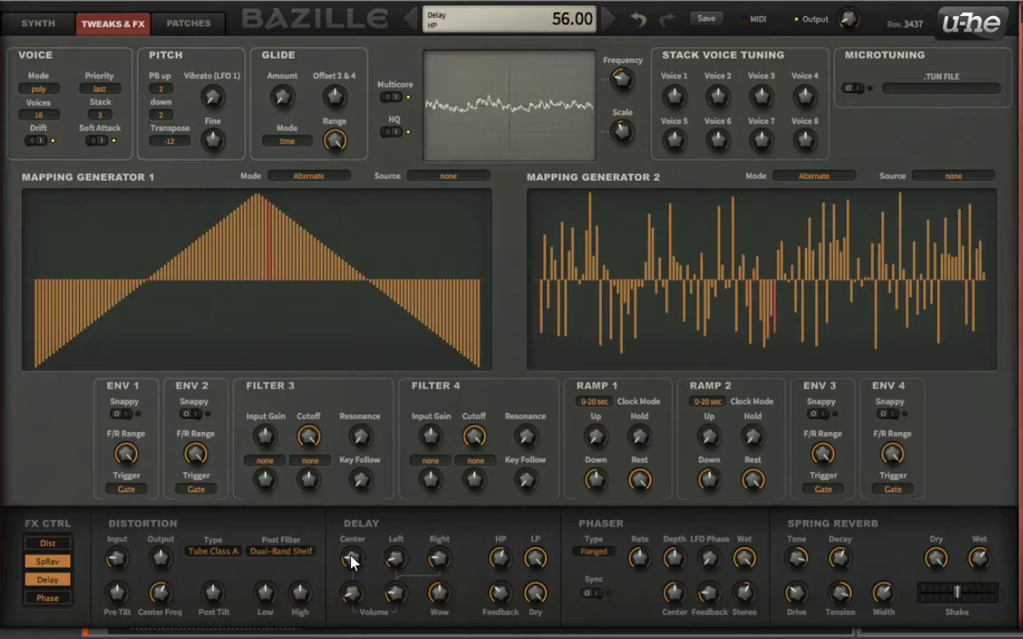
{"action": "left_click_drag", "start_coordinate": [352, 596], "coordinate": [384, 548]}
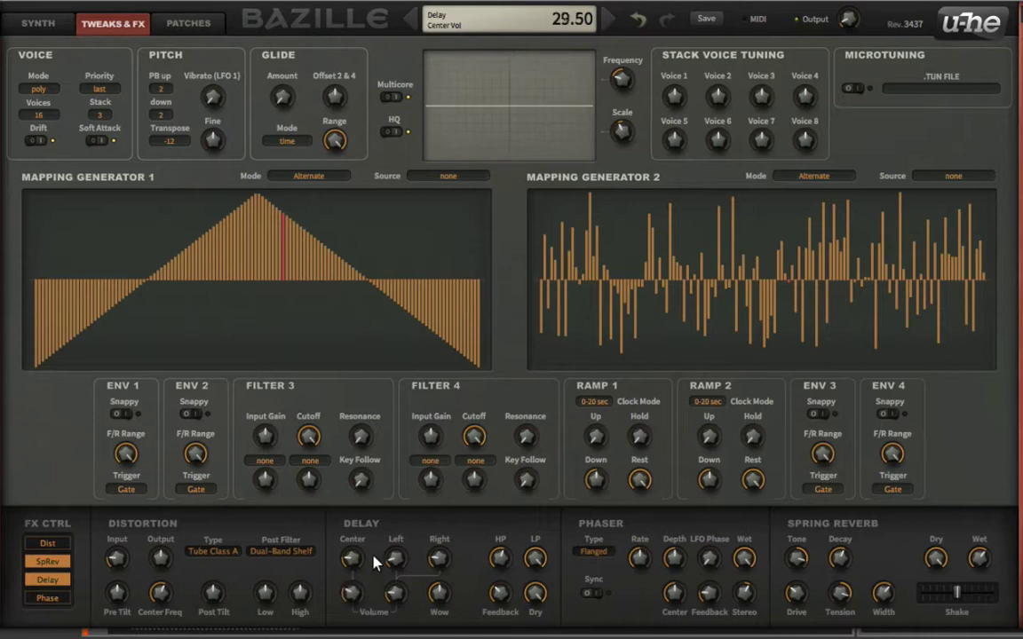
{"action": "left_click_drag", "start_coordinate": [393, 595], "coordinate": [413, 559]}
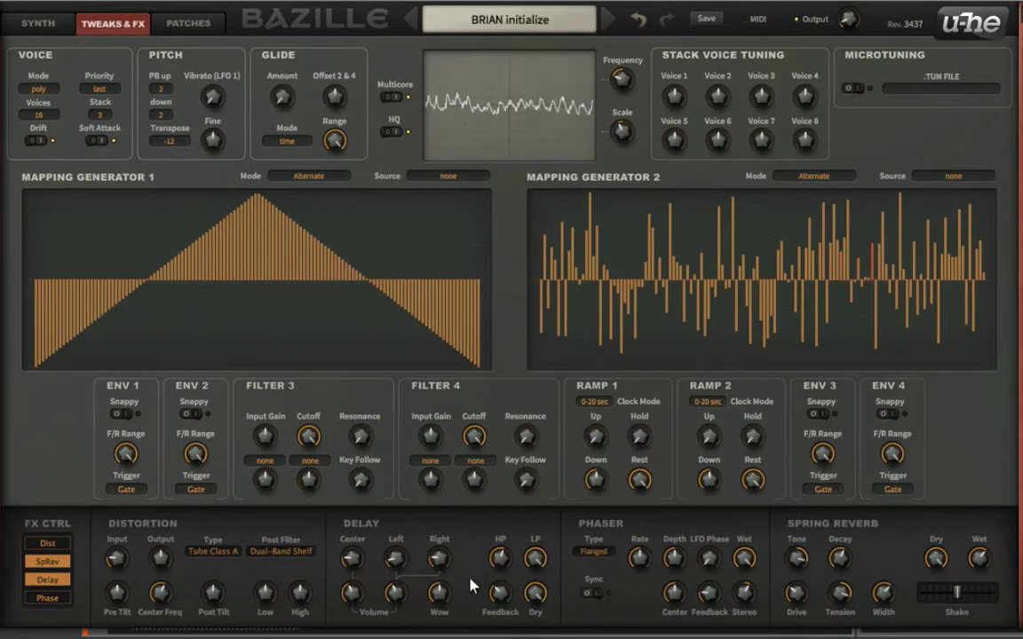
{"action": "left_click", "coordinate": [499, 592]}
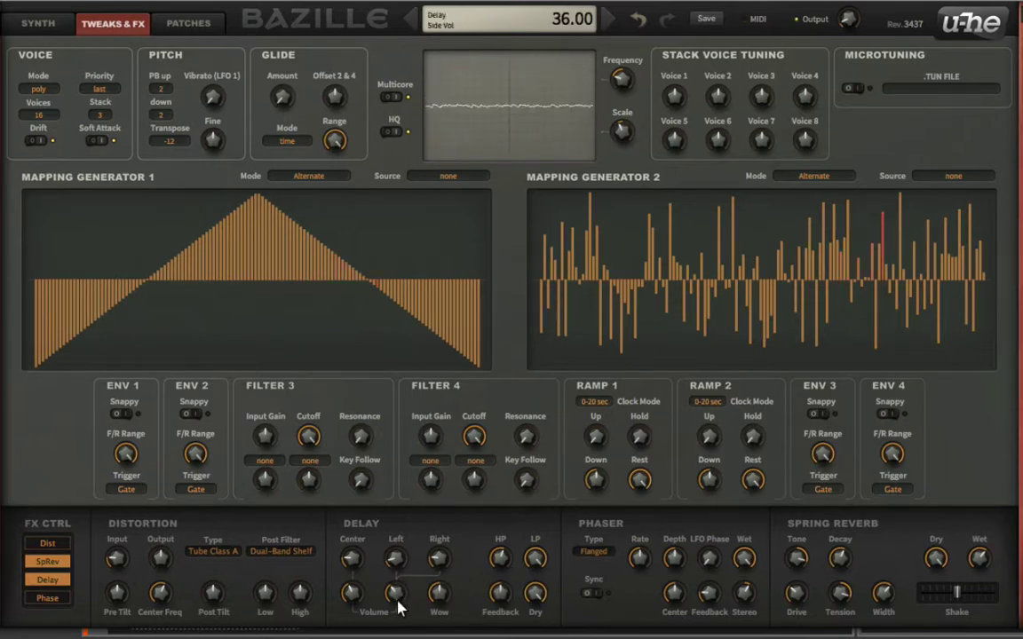
{"action": "left_click", "coordinate": [354, 593]}
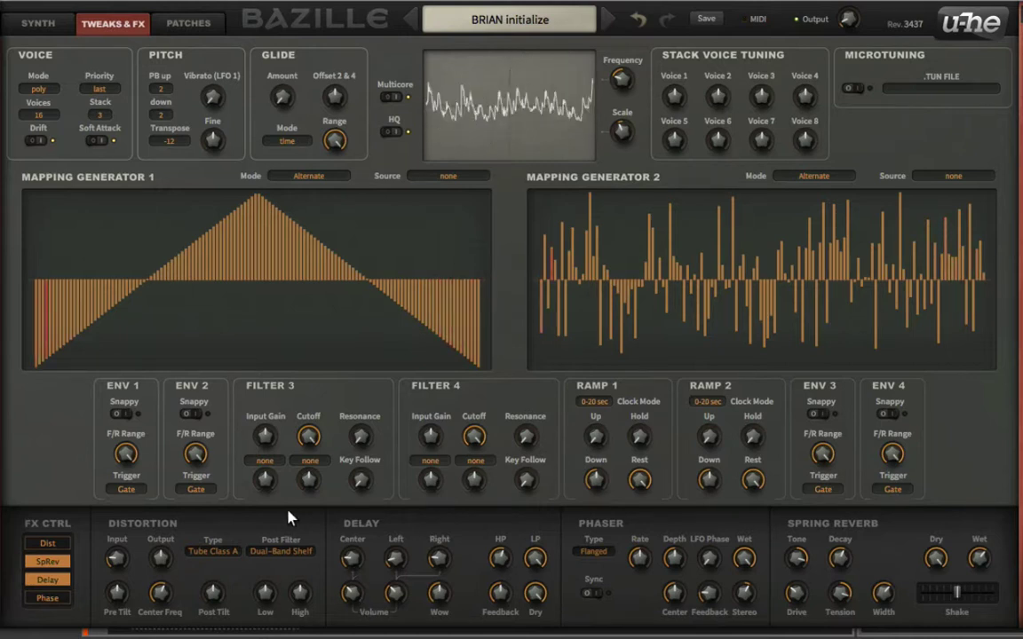
{"action": "left_click_drag", "start_coordinate": [282, 100], "coordinate": [300, 44]}
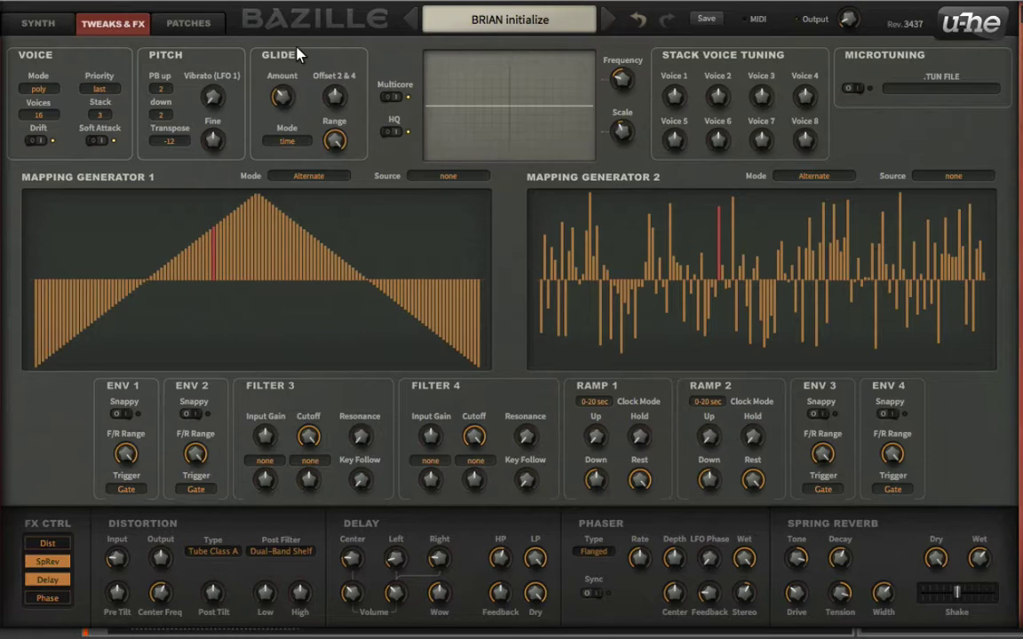
Return to the SYNTH page showing the four oscillators cabled into Multiplex.
{"action": "left_click", "coordinate": [38, 23]}
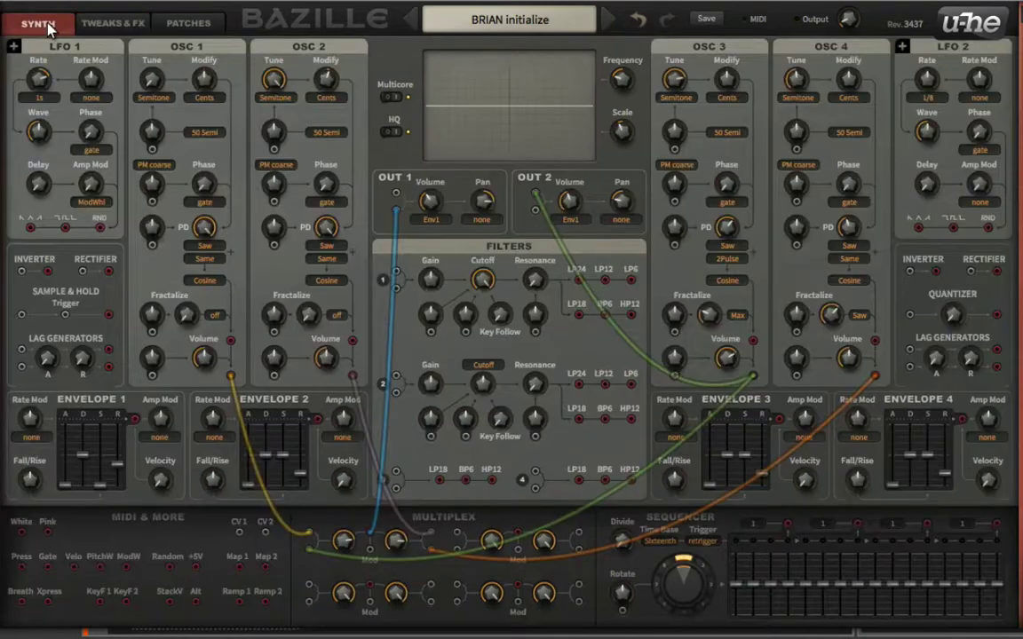